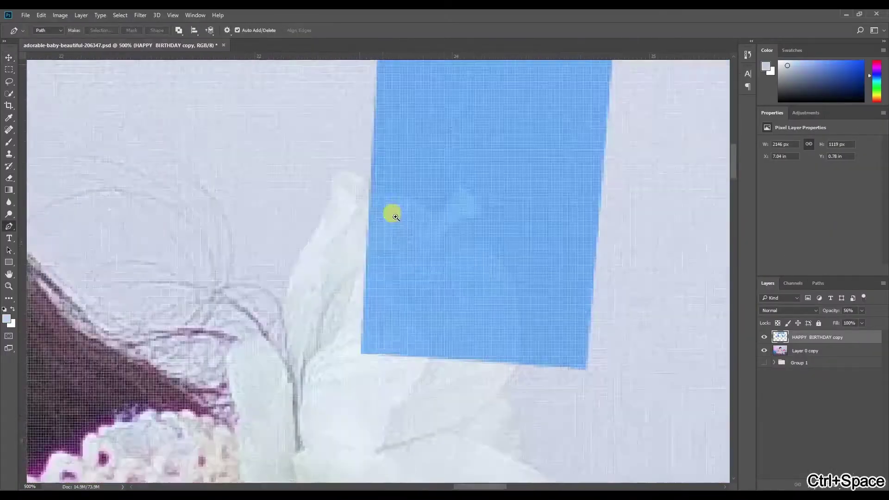
Turn the flower path into a selection, then start the second text layer at a later frame
right_click(391, 247)
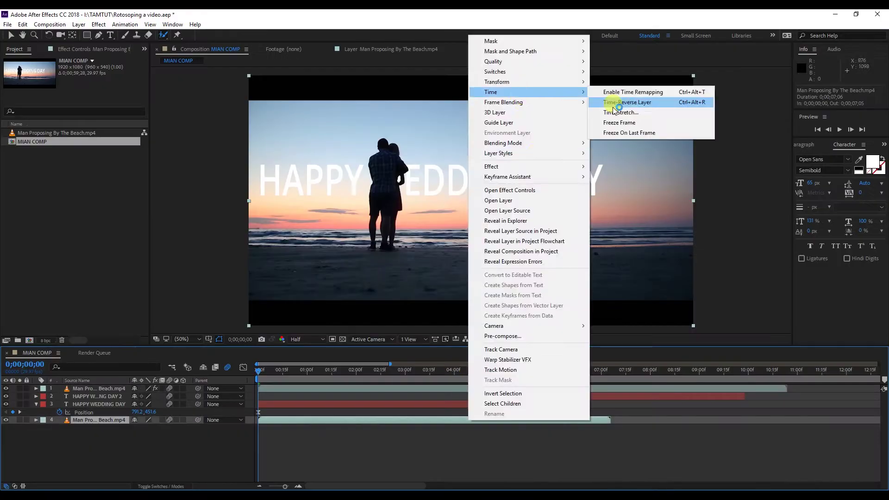
left_click(546, 371)
left_click_drag(545, 371, 620, 371)
left_click(595, 401)
left_click_drag(595, 401, 741, 398)
Paint a Roto Brush outline over the kneeling man and woman in the beach clip's layer view
double_click(721, 388)
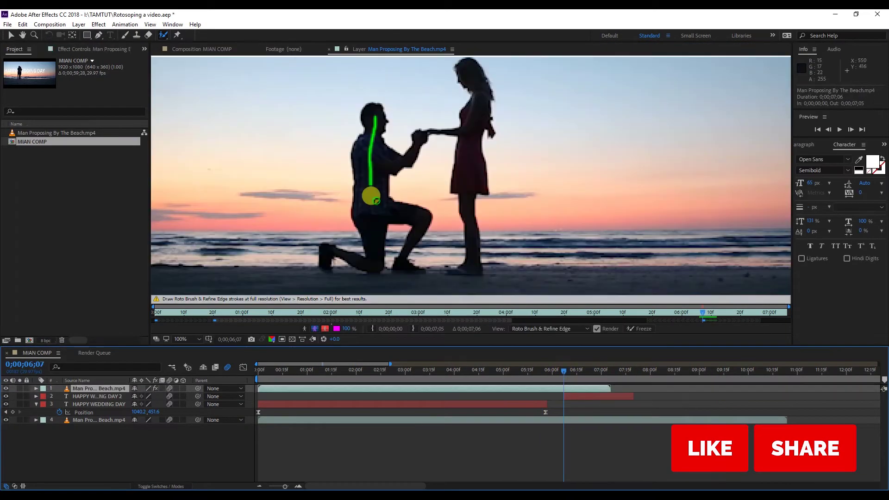
left_click_drag(462, 69, 476, 246)
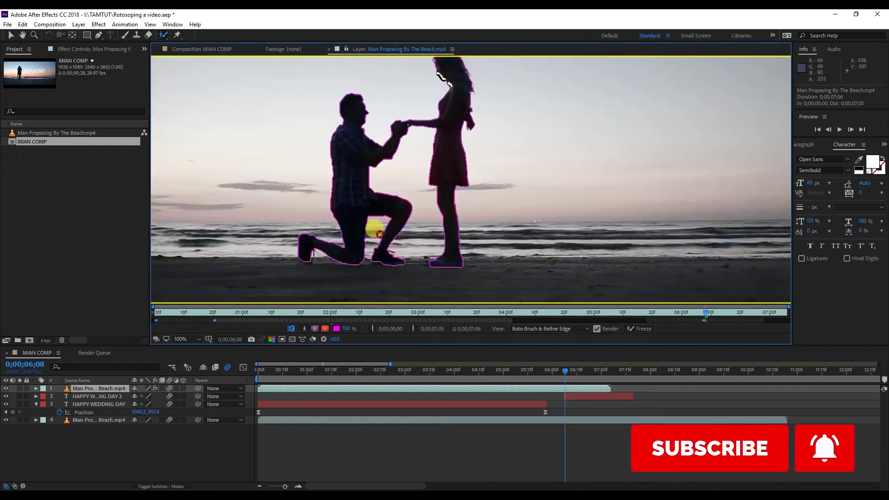
scroll(407, 149, "up", 1)
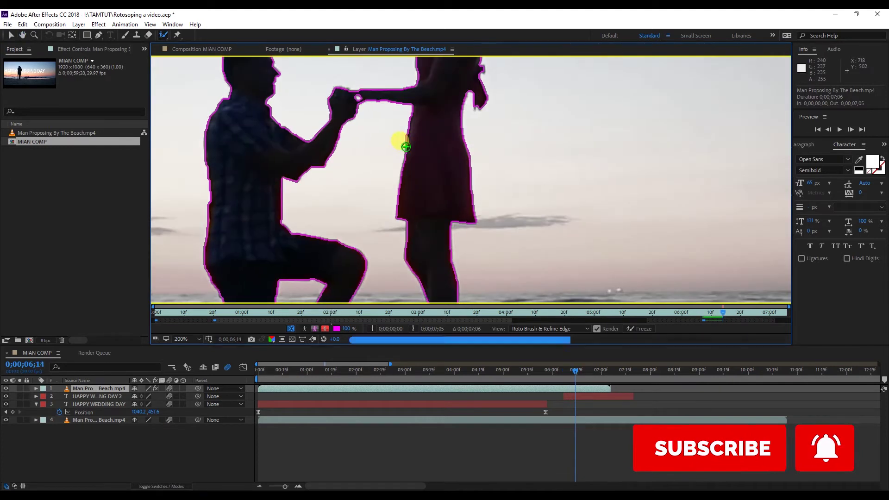
scroll(406, 147, "down", 1)
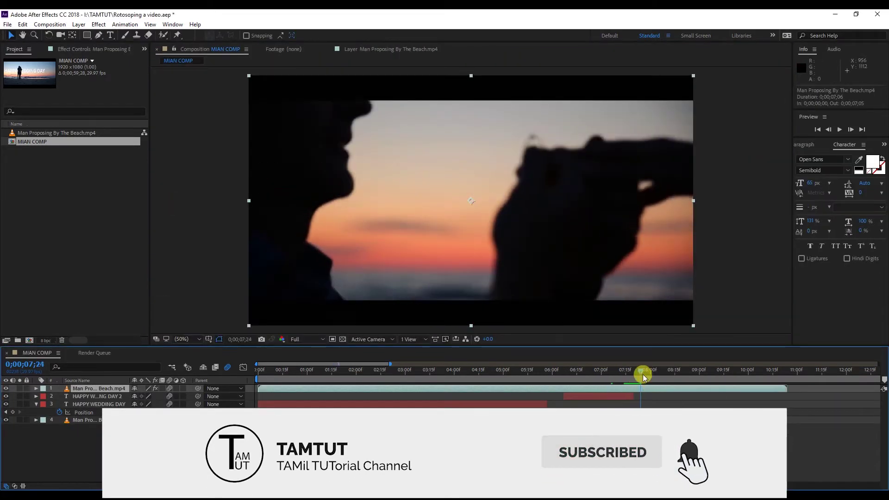
Start the second text layer at a later frame and paste the copied Position keyframe onto it
left_click_drag(645, 373, 718, 373)
left_click_drag(590, 397, 745, 398)
key("ctrl+v")
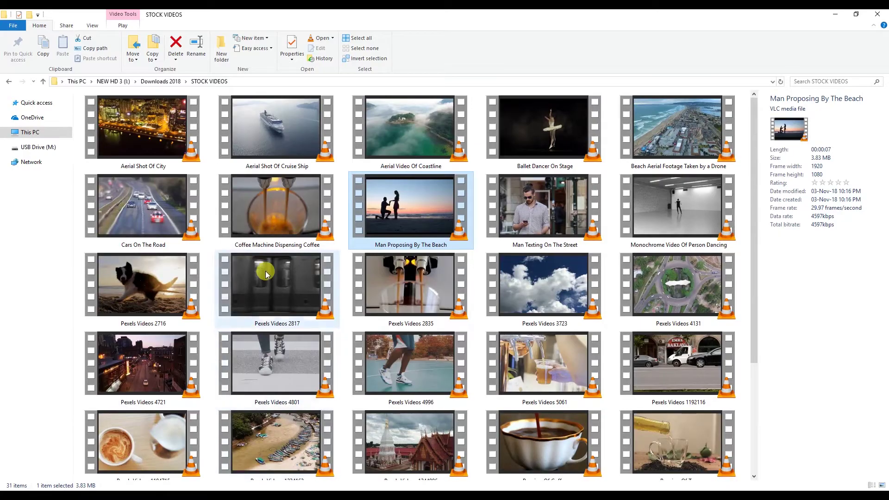
Drag the Man Proposing By The Beach clip from STOCK VIDEOS into the After Effects Project panel
left_click_drag(418, 207, 93, 254)
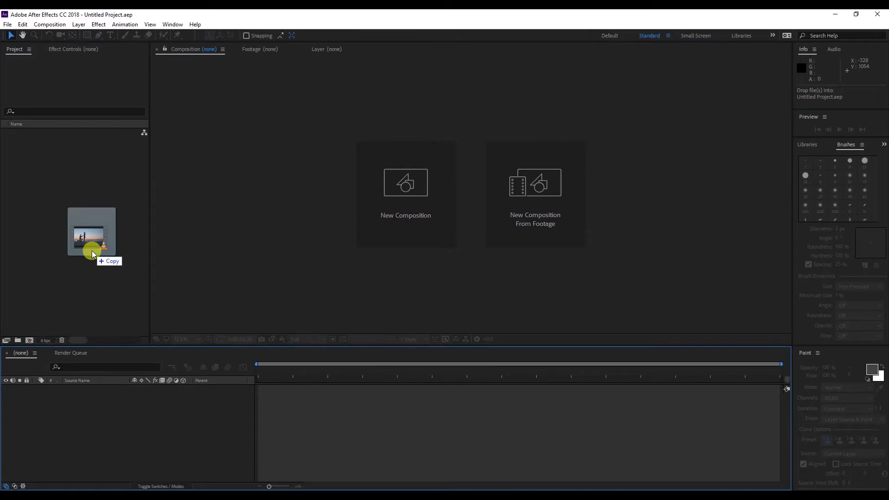
Import Man Proposing By The Beach.mp4 (1920 x 1080, 29.97 fps) into the Project panel
left_click_drag(92, 254, 92, 254)
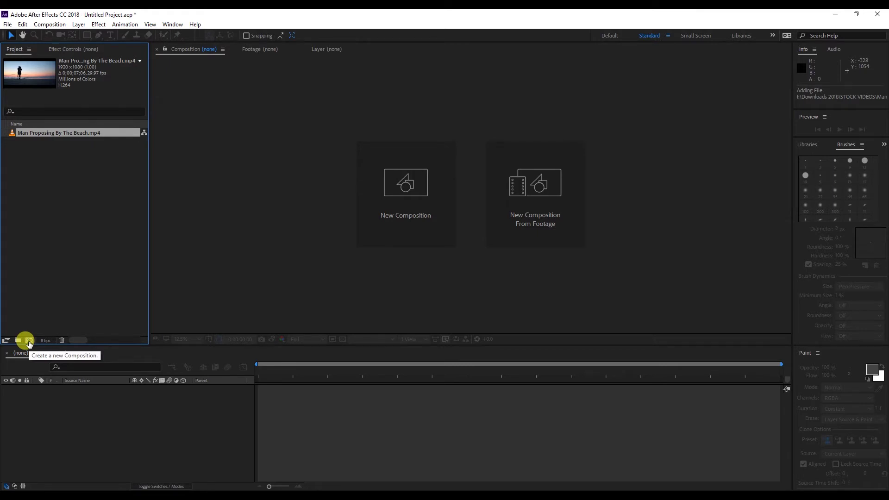
Create a composition from the Man Proposing By The Beach clip instead of a blank one
left_click(28, 341)
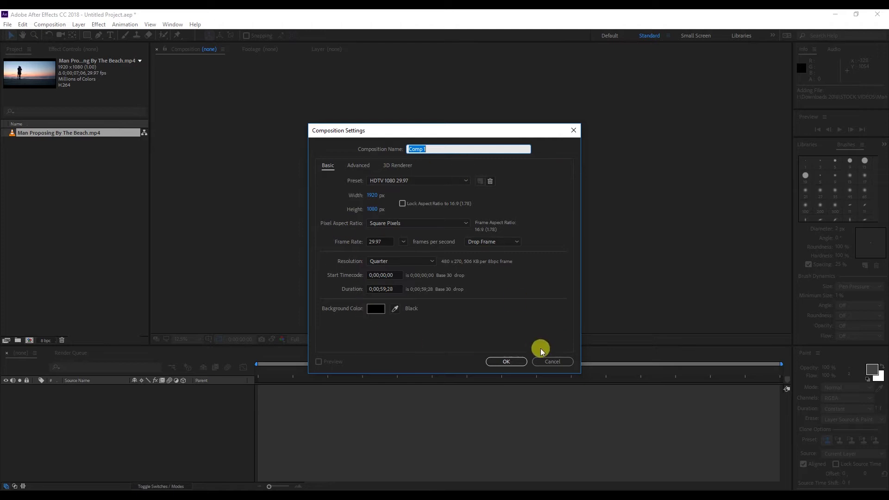
left_click(545, 361)
left_click_drag(14, 139, 166, 392)
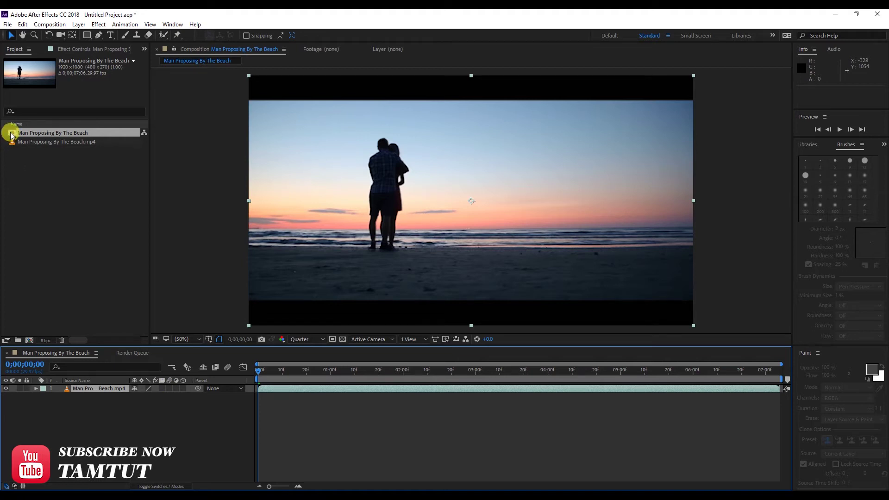
Confirm the composition settings (1920×1080, 0;00;07;06) and scrub toward where the man kneels
left_click(50, 24)
left_click(76, 48)
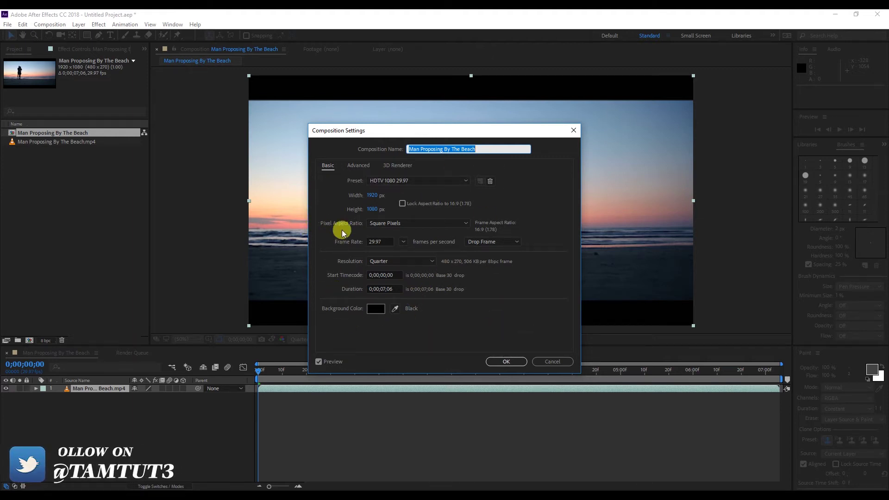
left_click(513, 366)
left_click_drag(473, 383, 351, 399)
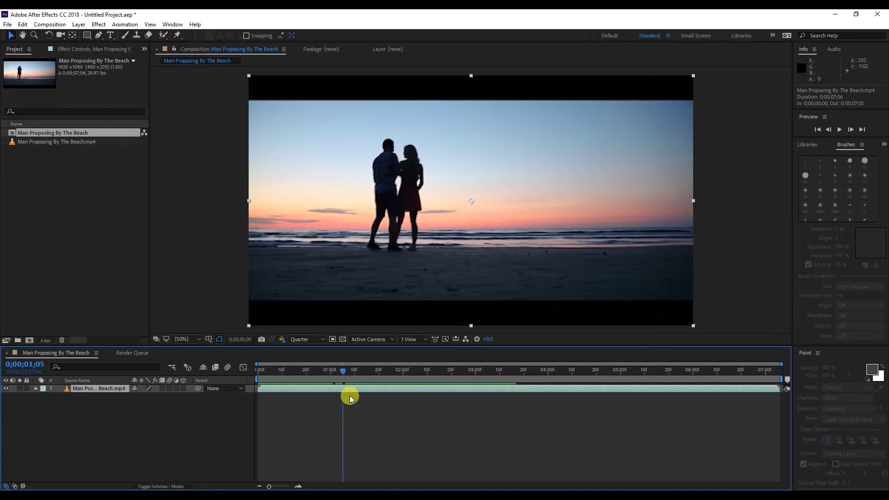
left_click_drag(449, 391, 544, 388)
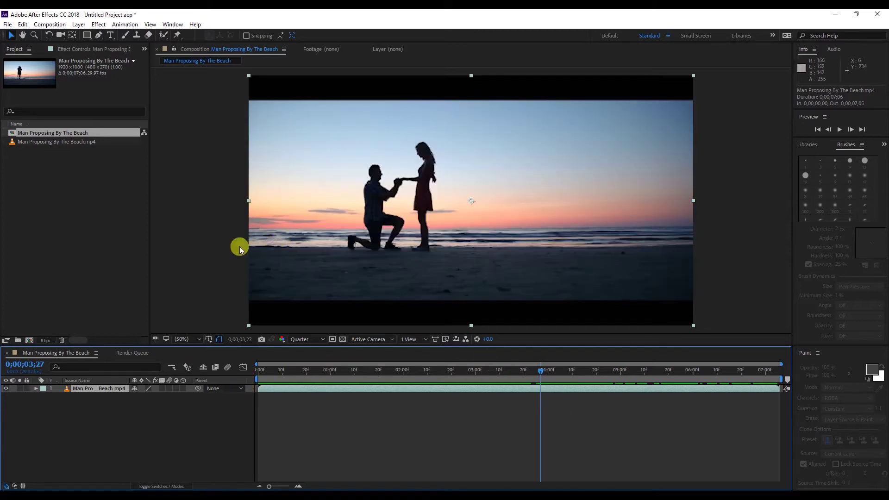
Deselect the clip layer with the playhead at 0;00;03;27, where the man kneels
left_click(319, 480)
Add a white 'HAPPY WEDDING DAY' text layer in the sky to the right of the couple
right_click(121, 438)
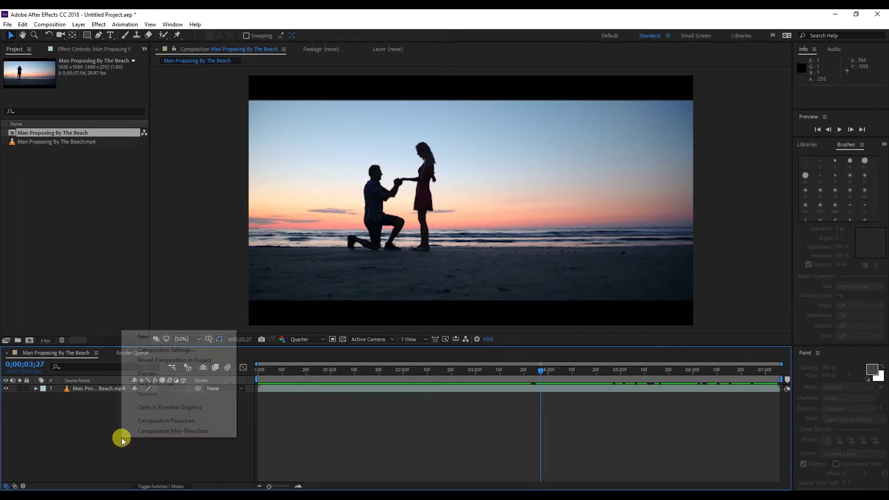
right_click(78, 429)
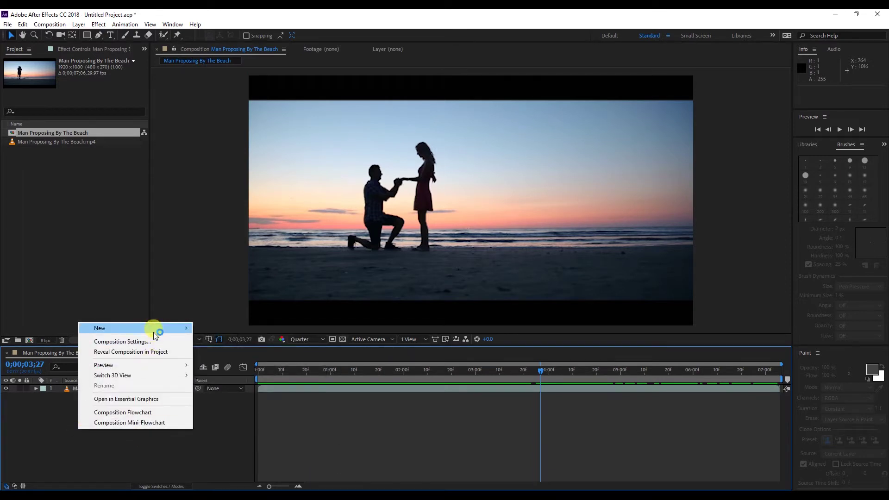
mouse_move(153, 333)
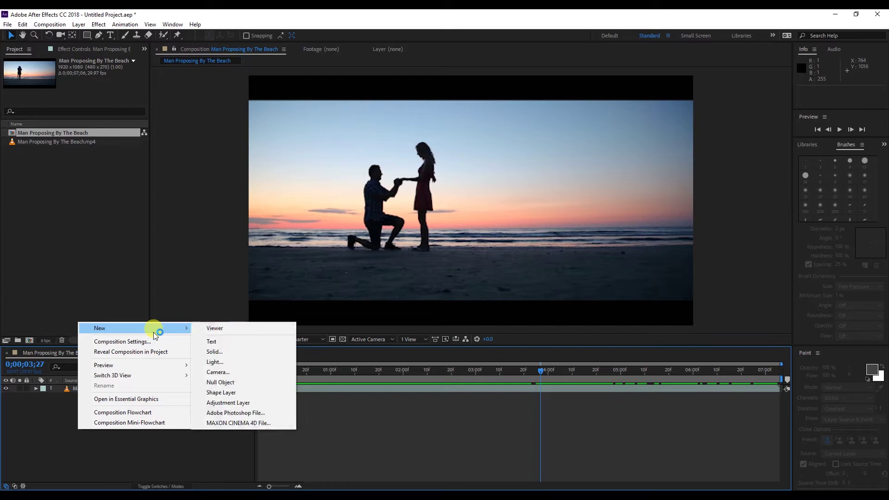
left_click(223, 342)
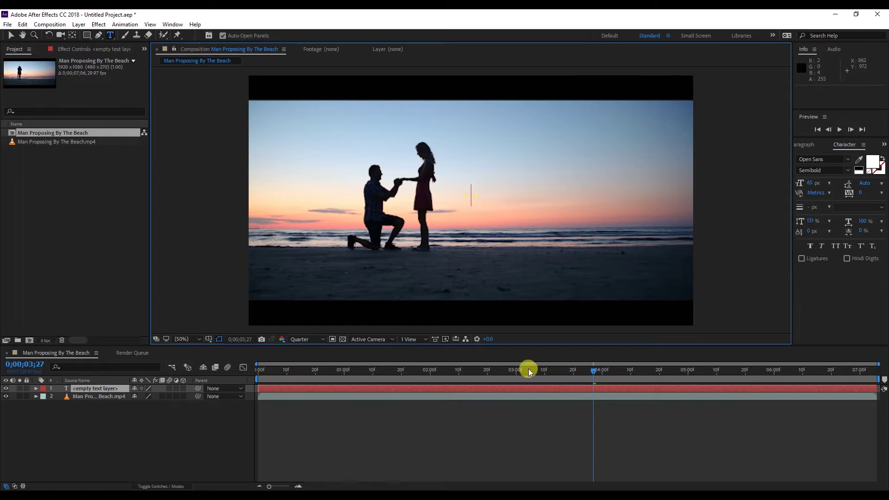
type("HAPPY WEDDING")
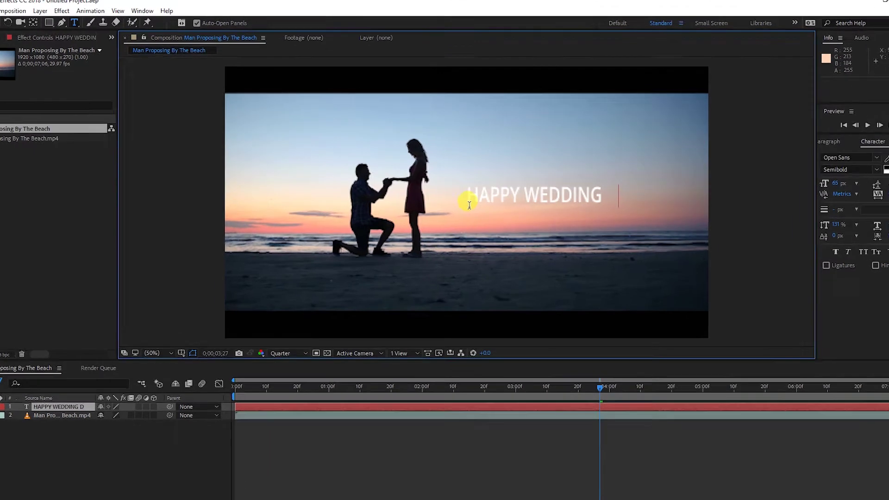
type(" DAY")
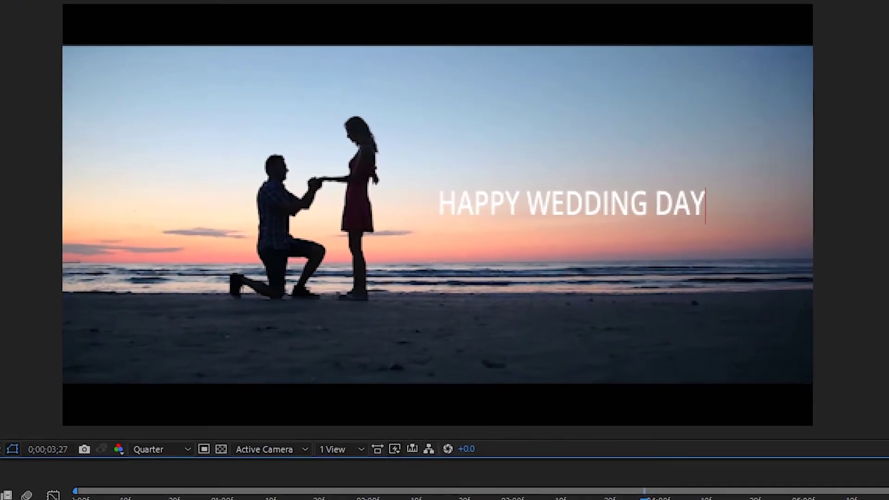
key("Escape")
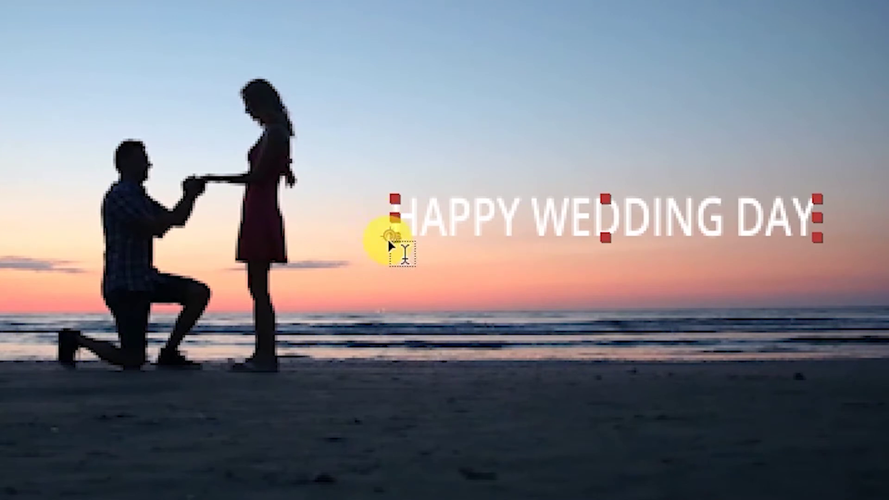
key("y")
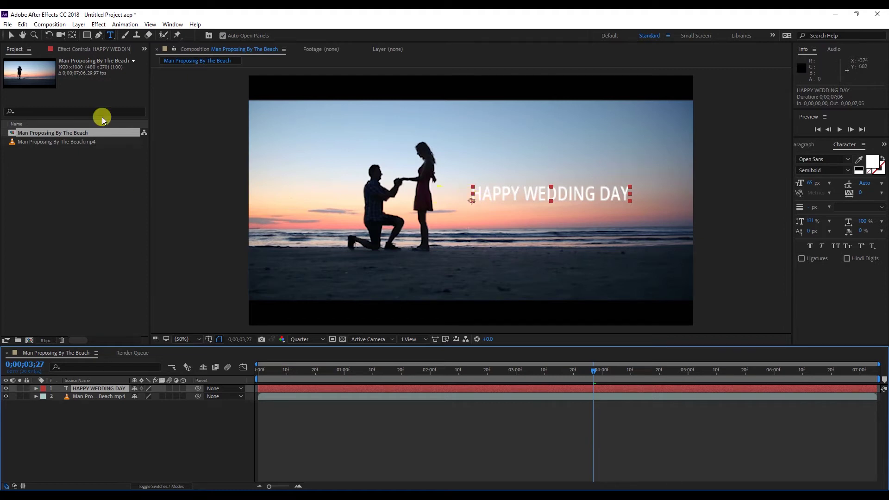
Drag the text layer's anchor point to the centre of HAPPY WEDDING DAY using Pan Behind
left_click(73, 36)
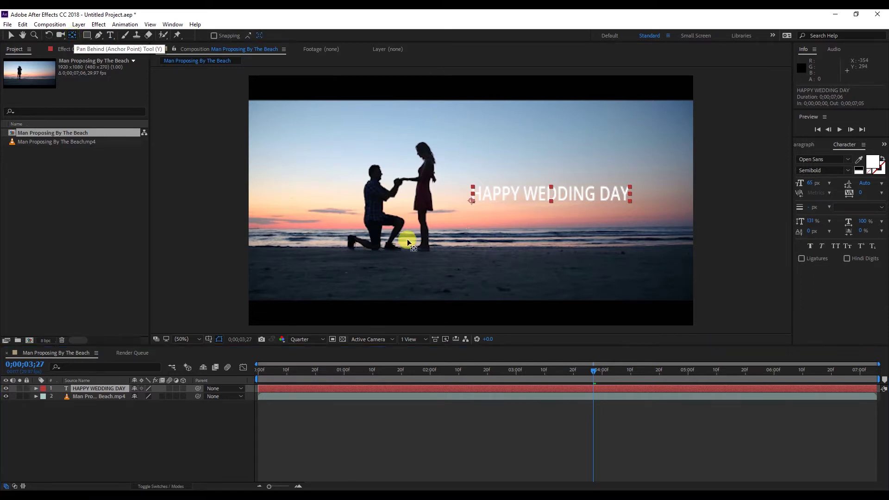
left_click(472, 203)
left_click_drag(472, 203, 549, 193)
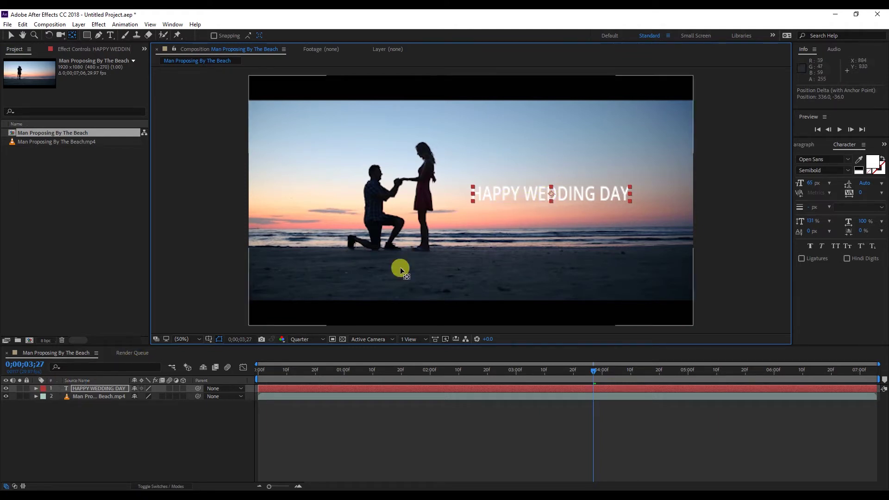
left_click(75, 390)
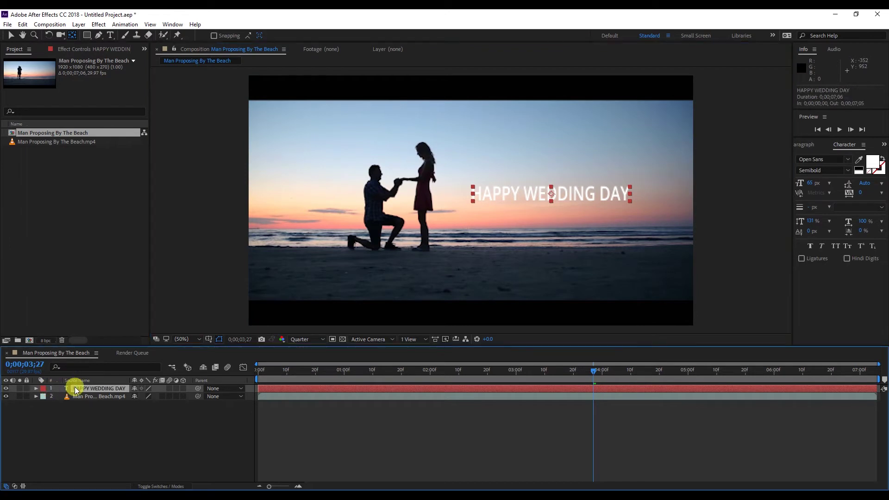
Scale the title to about 206% and centre it at Position 960.2, 509.6
key("p")
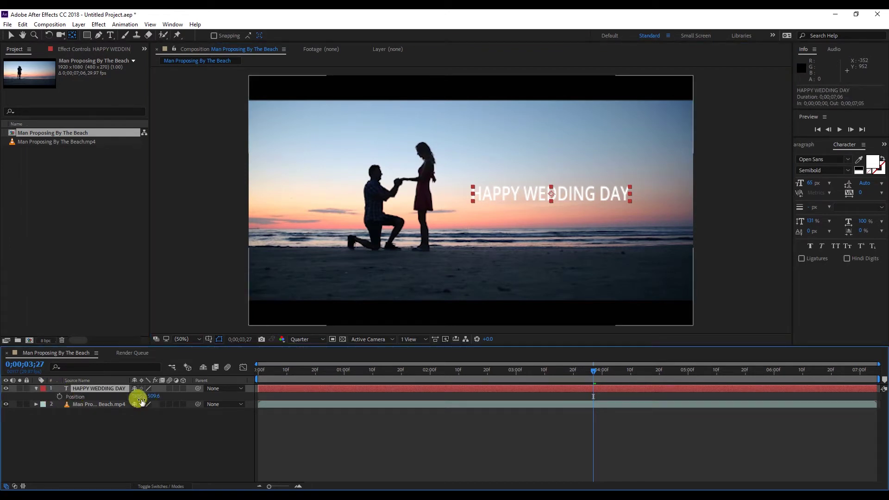
key("s")
left_click(116, 407, "ctrl")
left_click(114, 406, "ctrl")
left_click_drag(141, 397, 199, 403)
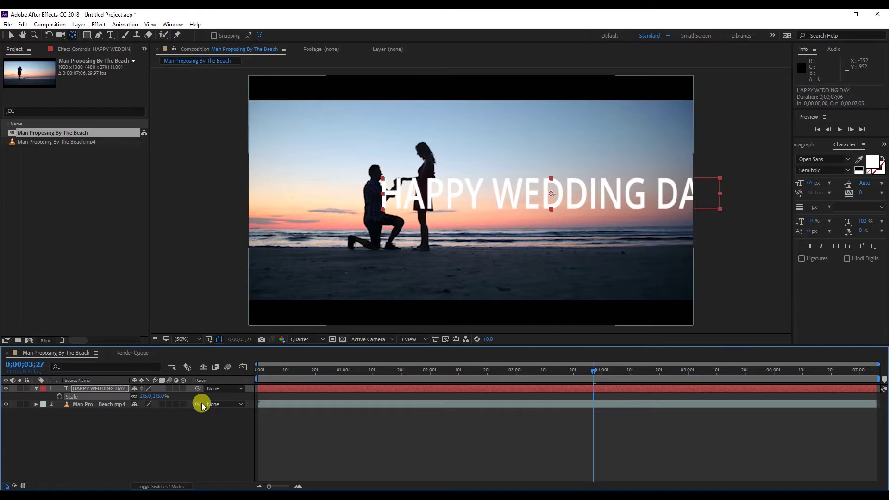
left_click_drag(150, 399, 3, 391)
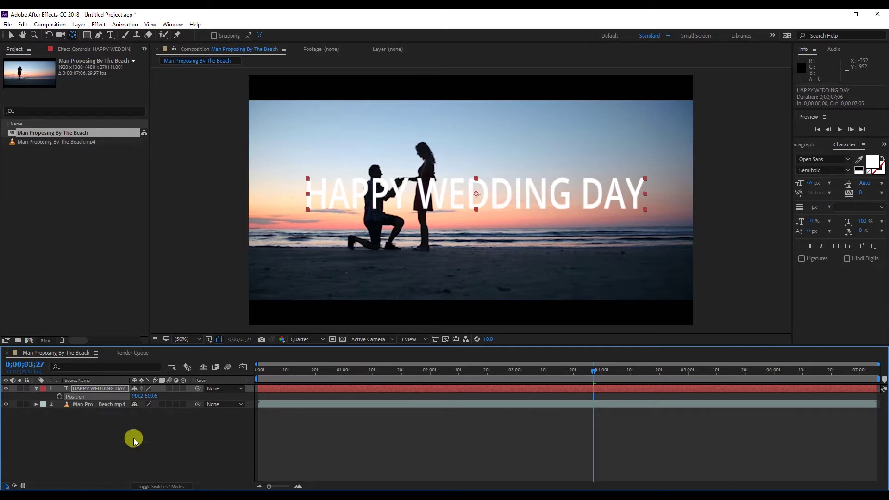
Scrub through the opening frames and undo the accidental layer timing change
left_click(286, 424)
left_click_drag(263, 374, 596, 407)
key("ctrl+z")
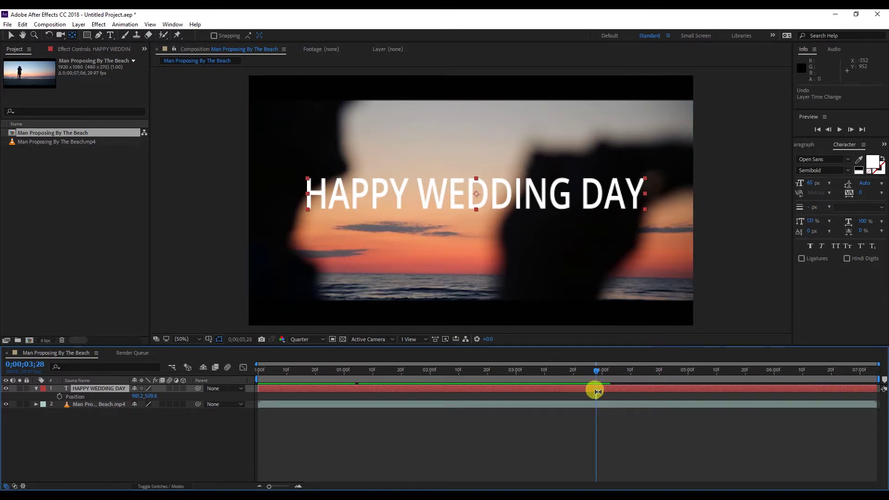
Split the title layer at 0;00;03;28 and delete the later piece
left_click(22, 24)
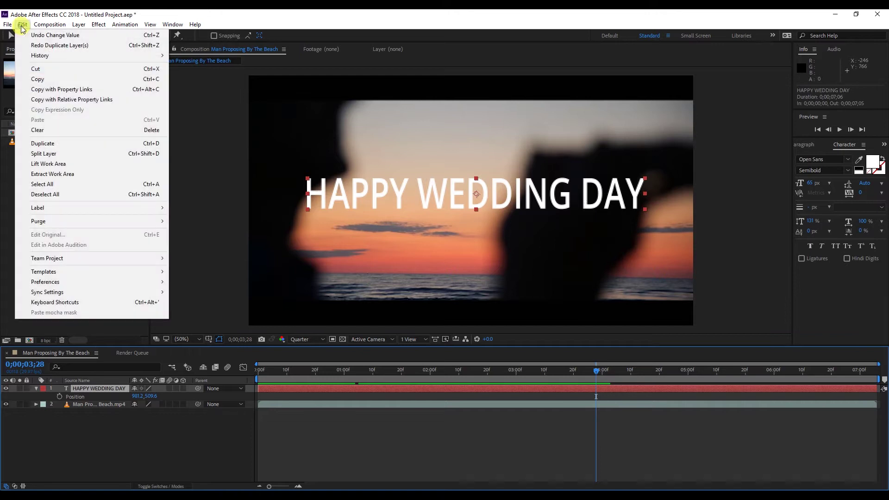
left_click(88, 155)
left_click_drag(621, 390, 621, 388)
key("Delete")
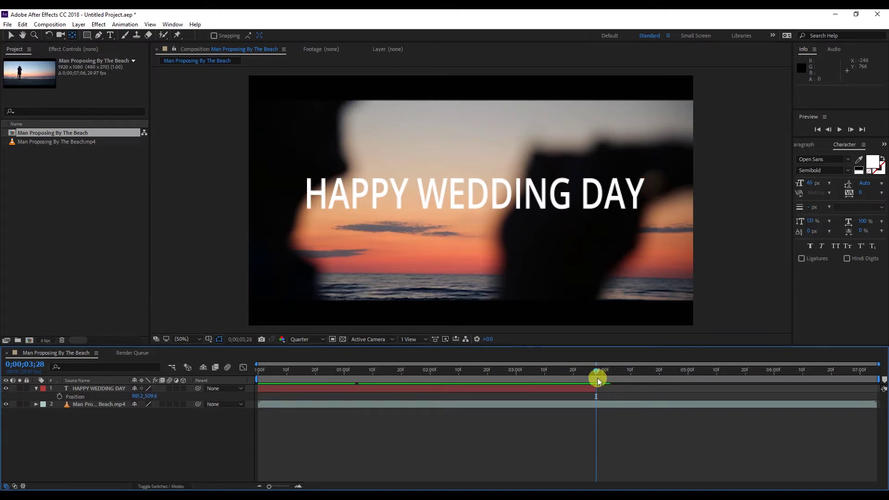
Check the frames around the cut, return to an earlier moment, and select the beach footage layer
key("Page_Up")
key("Page_Down")
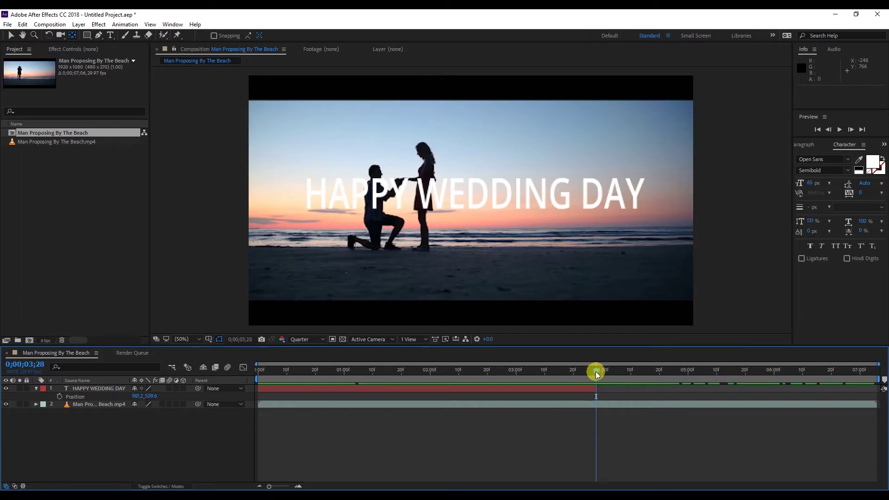
left_click_drag(595, 372, 252, 375)
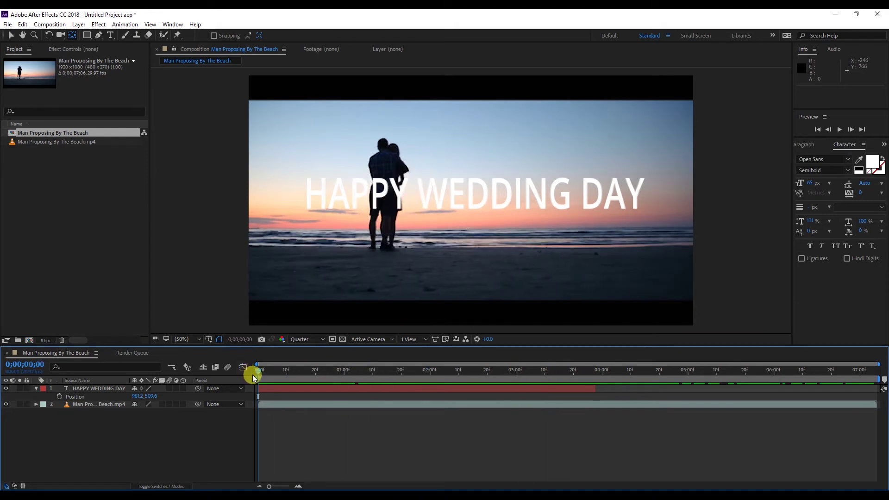
left_click(265, 403)
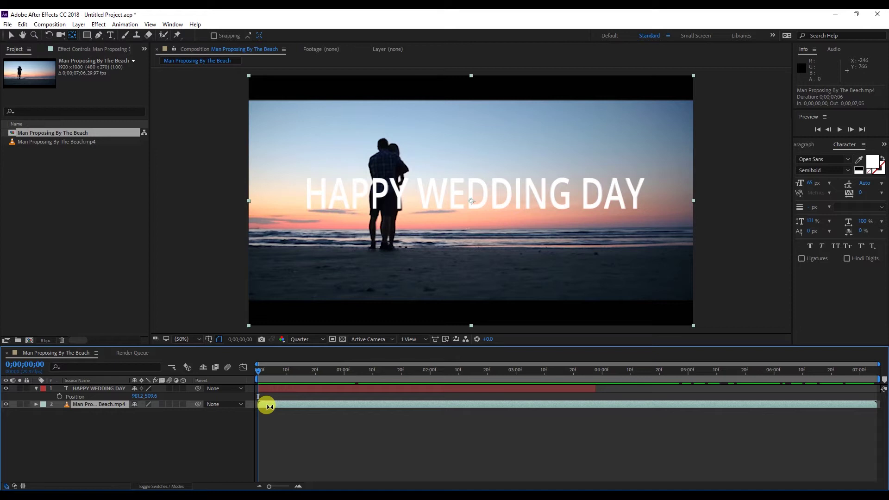
Duplicate the beach footage layer and drag the copy above the HAPPY WEDDING DAY text layer
key("ctrl+d")
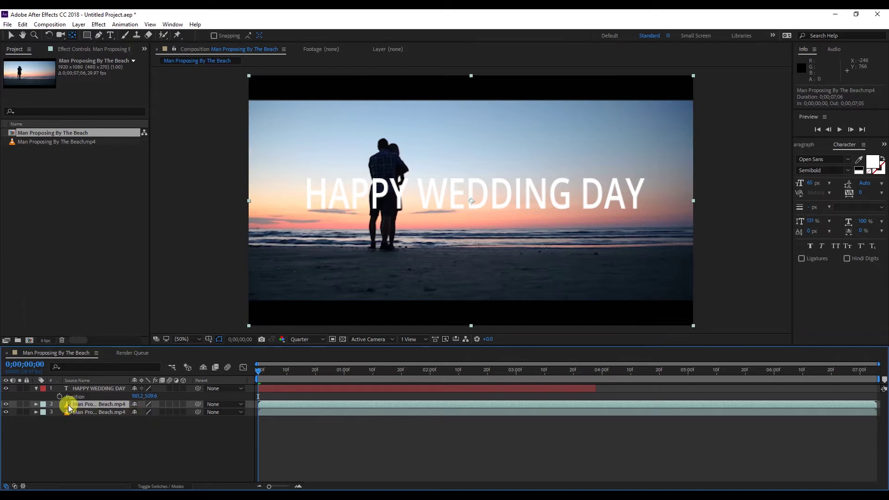
mouse_move(68, 408)
left_mouse_down()
mouse_move(66, 374)
mouse_move(74, 392)
left_mouse_up()
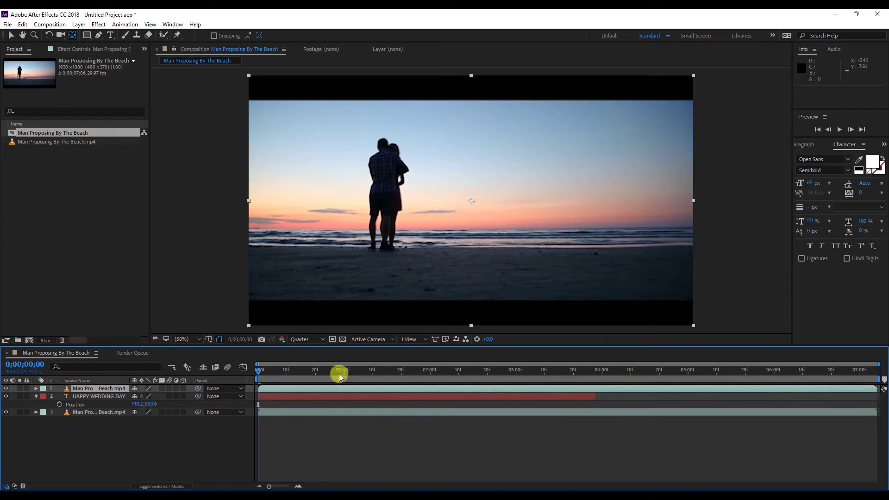
left_click(12, 390)
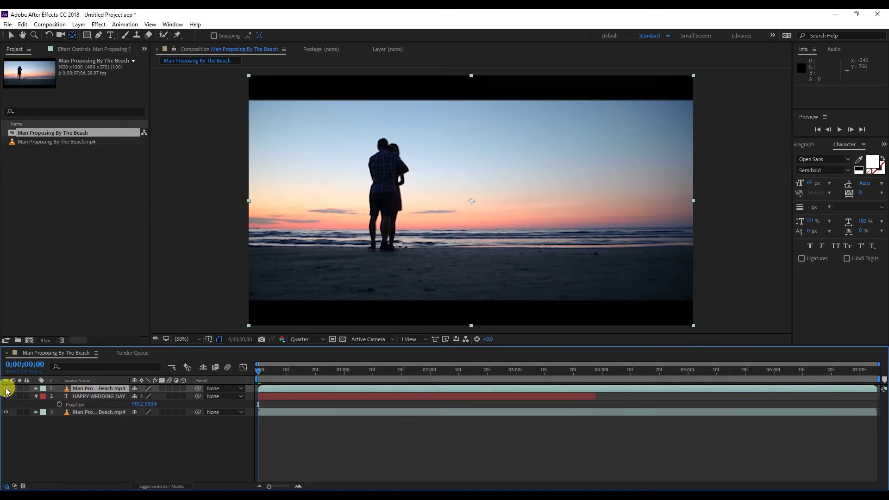
left_click(5, 396)
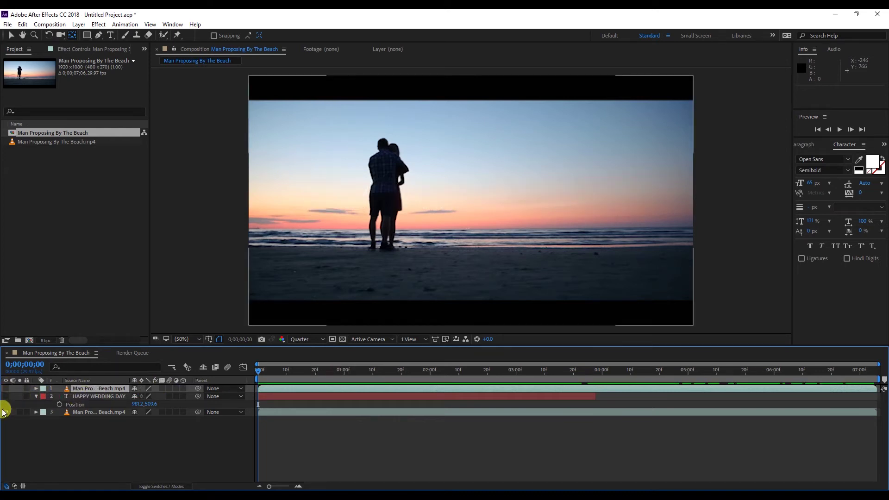
left_click(6, 397)
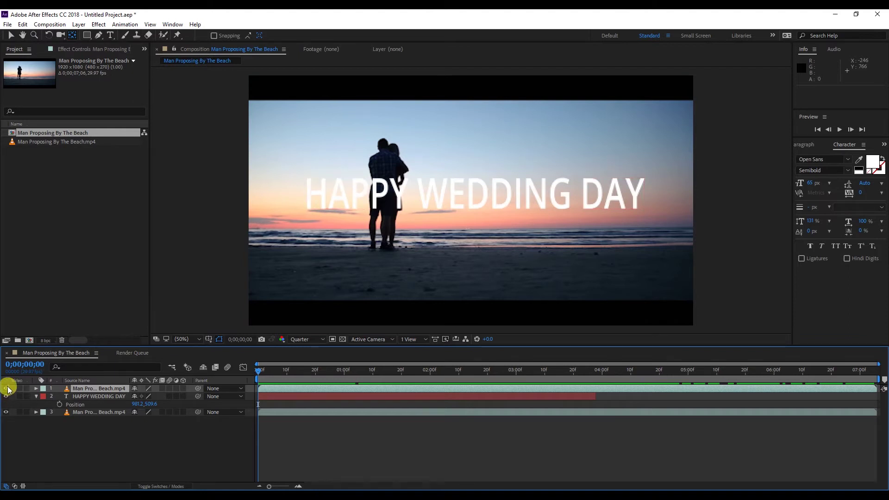
left_click(7, 389)
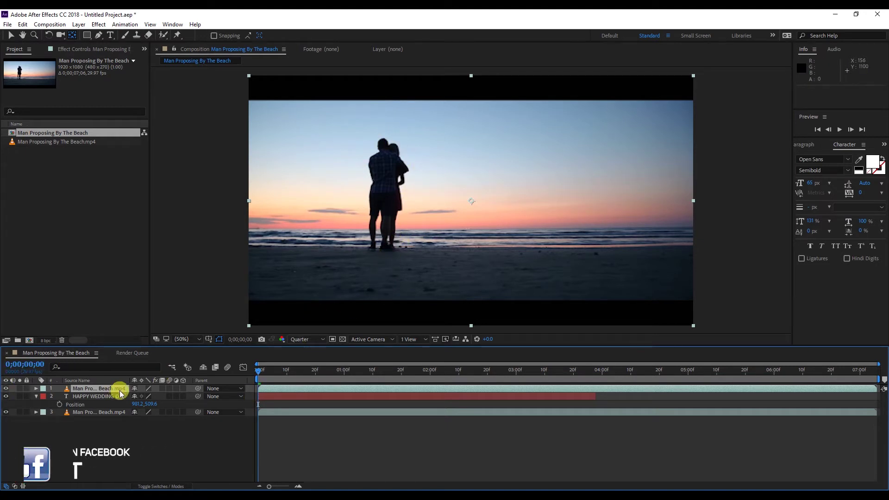
left_click(9, 35)
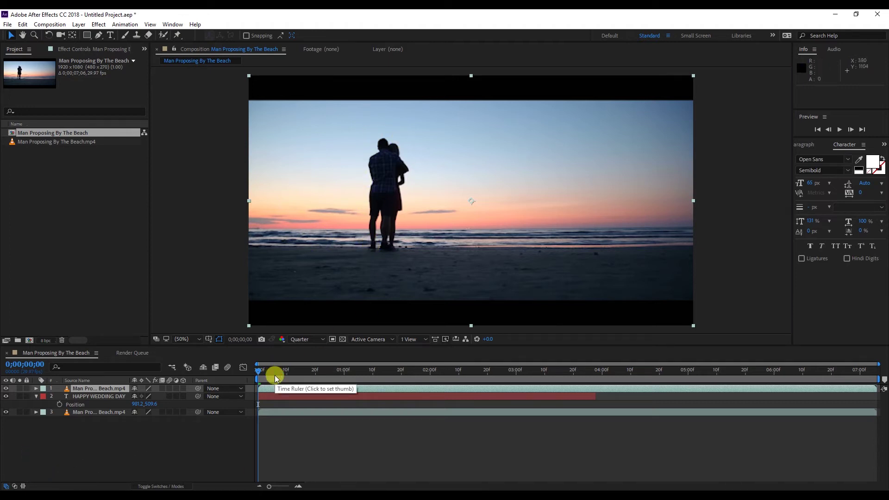
key("Page_Down")
key("Page_Down")
key("Page_Down")
key("Page_Up")
key("Page_Up")
key("Page_Up")
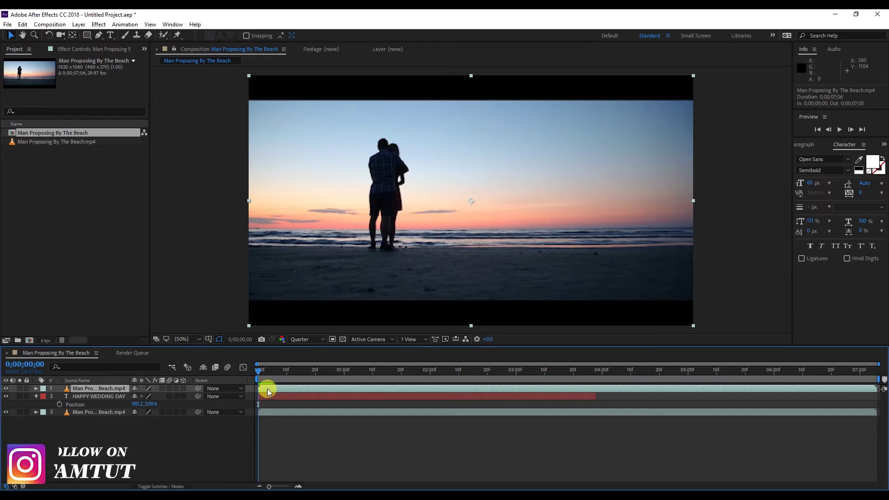
left_click(163, 35)
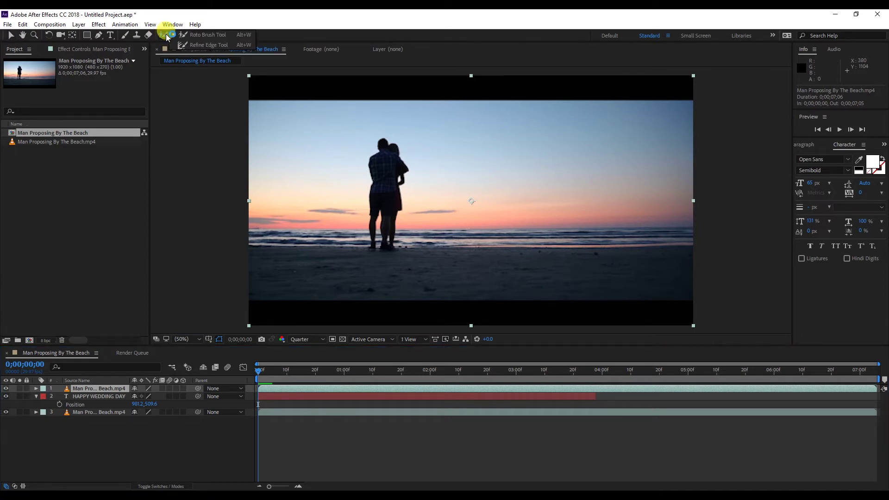
Select the Roto Brush Tool from the toolbar's brush flyout
left_click(183, 37)
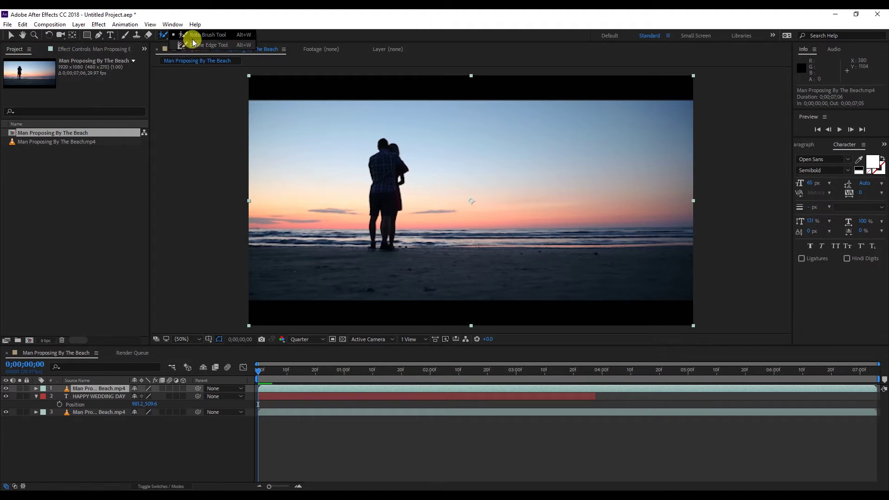
left_click(192, 38)
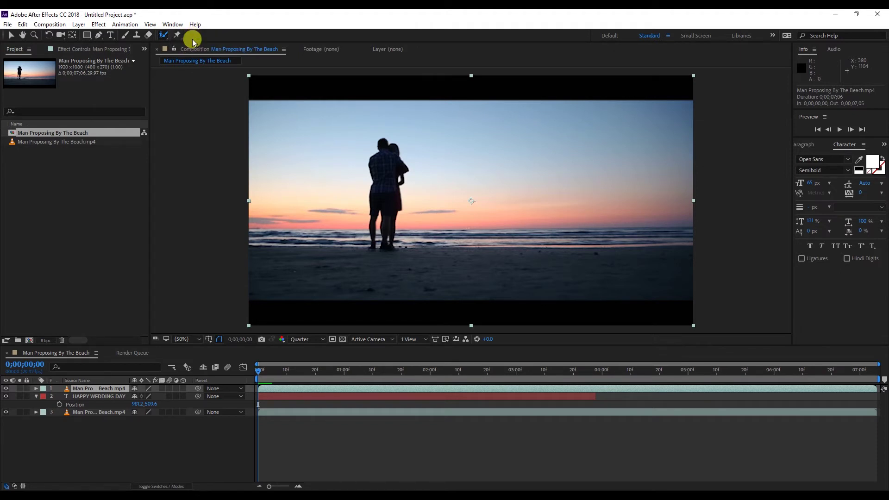
Open the top beach footage layer in the Layer panel and enlarge the Roto Brush size
double_click(272, 392)
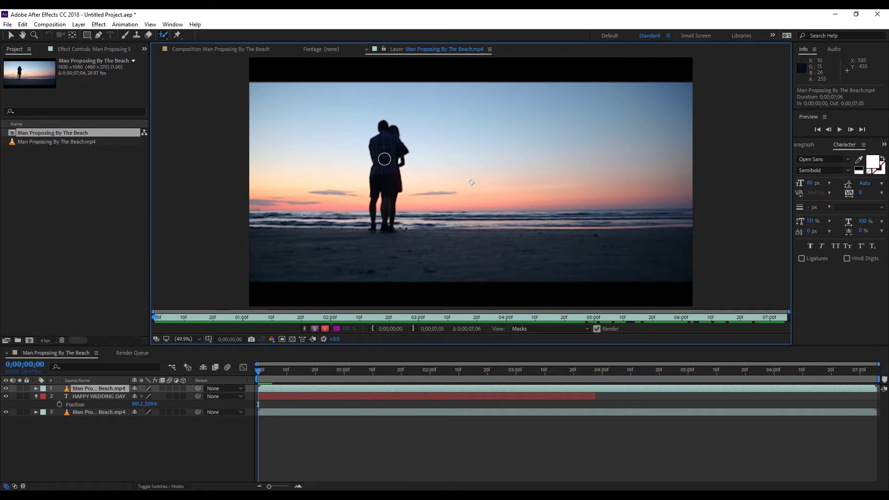
mouse_move(385, 159)
left_mouse_down()
mouse_move(395, 159)
mouse_move(378, 159)
left_mouse_up()
left_click(423, 214)
left_click(382, 194)
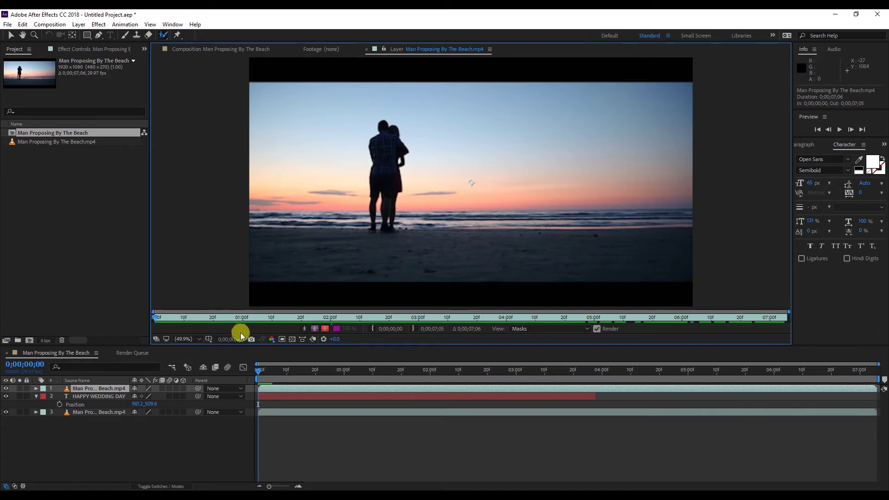
At 100% zoom, centre the couple and paint a foreground Roto Brush stroke down the man
key("slash")
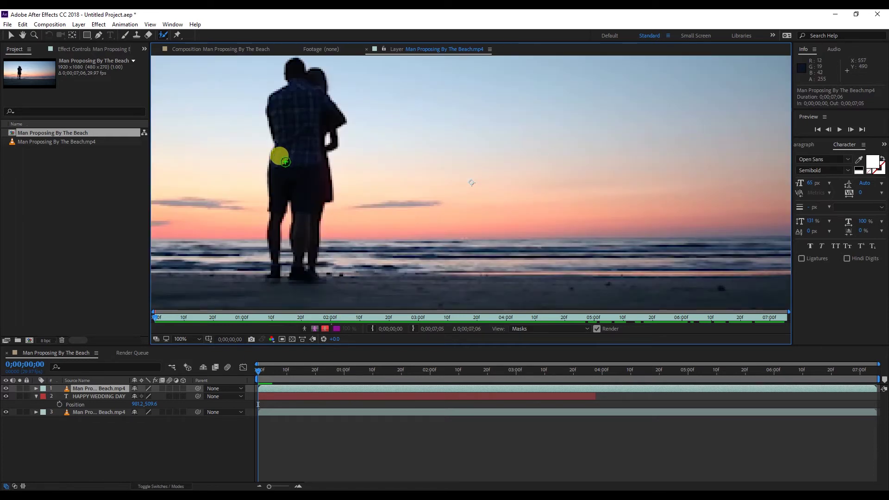
key("space")
left_click_drag(270, 165, 348, 186)
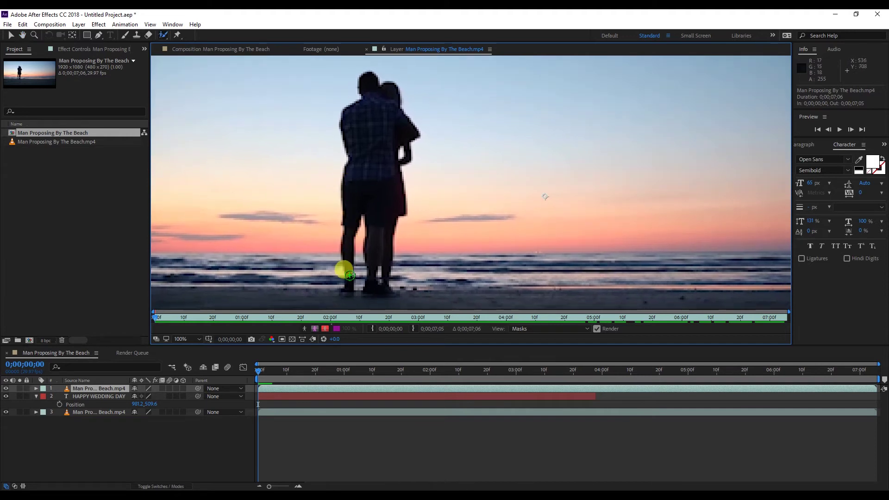
mouse_move(365, 91)
left_mouse_down()
mouse_move(365, 79)
mouse_move(381, 219)
mouse_move(369, 243)
left_mouse_up()
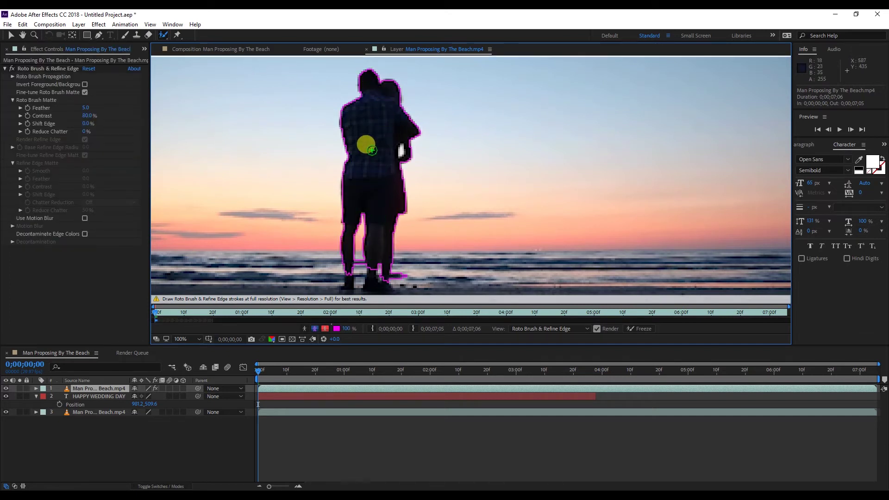
left_click(228, 50)
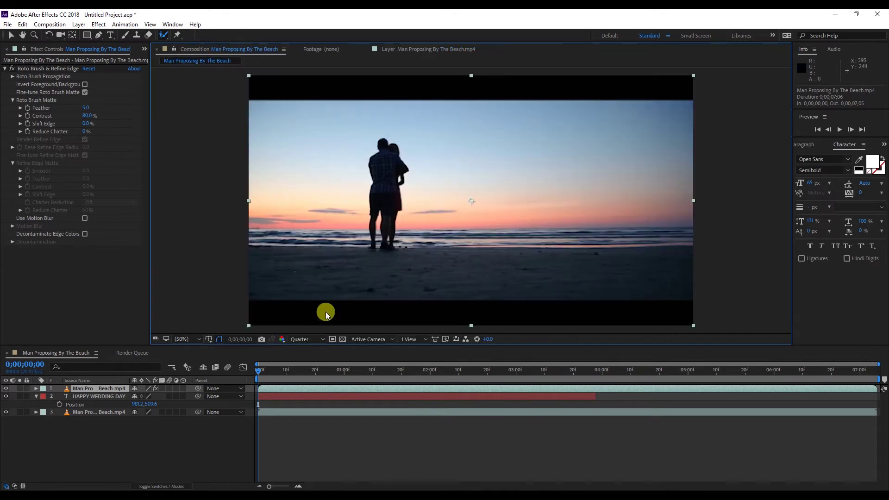
Switch the preview resolution to Full, then Quarter, and scrub through the clip
left_click(316, 340)
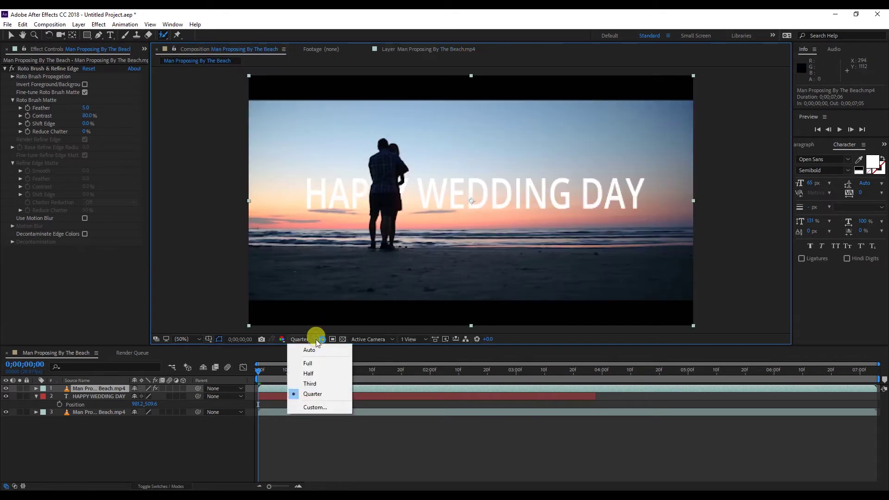
left_click(314, 364)
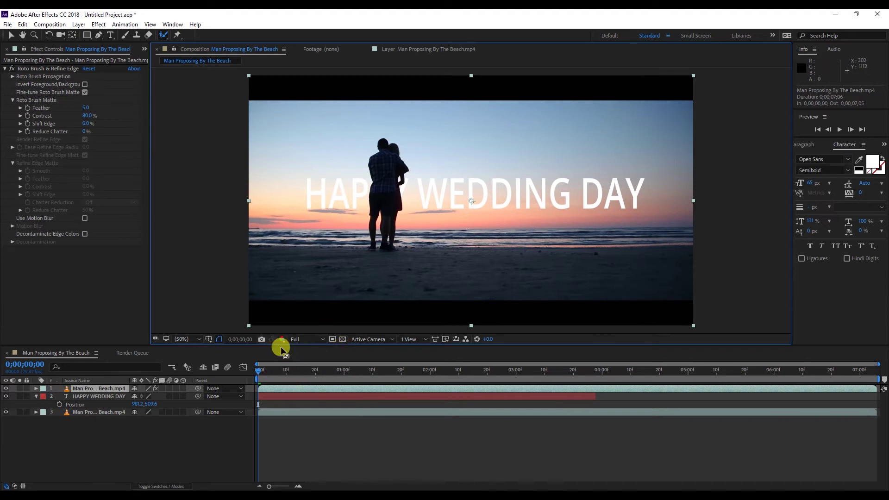
left_click(298, 346)
left_click(310, 396)
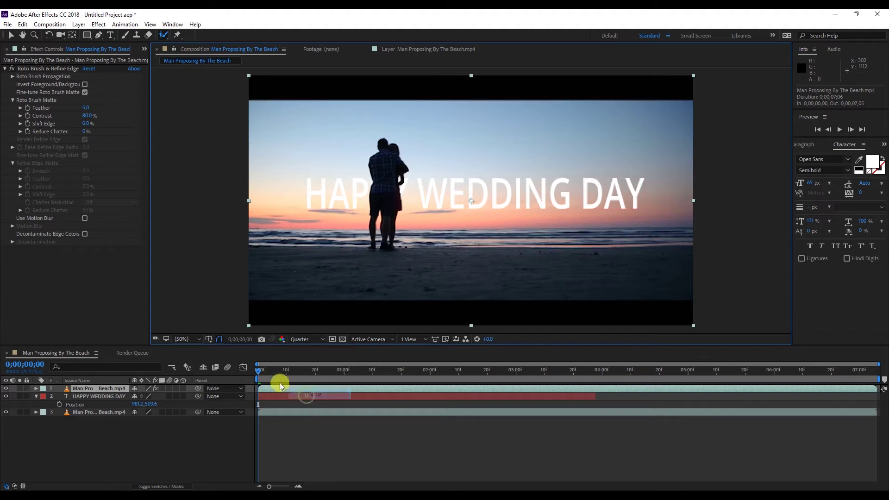
mouse_move(266, 374)
left_mouse_down()
mouse_move(284, 373)
mouse_move(269, 373)
left_mouse_up()
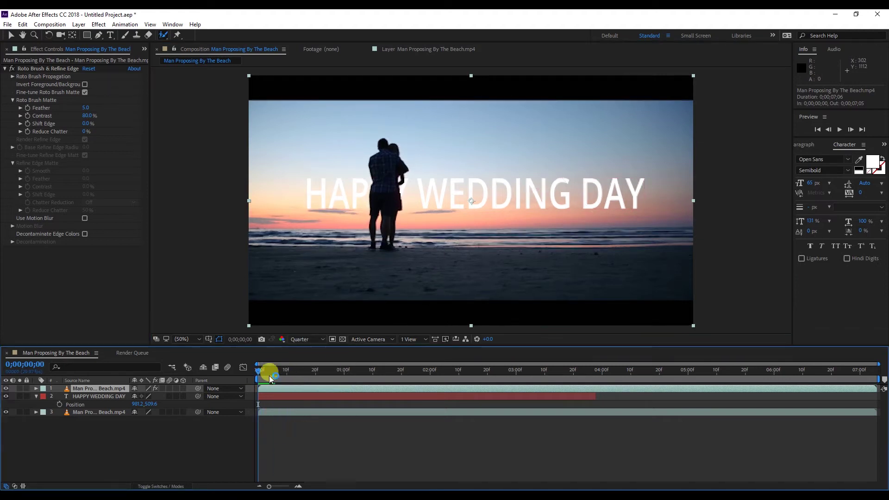
Toggle the preview resolution between Full and Quarter, finishing on Full
left_click(323, 343)
left_click(308, 365)
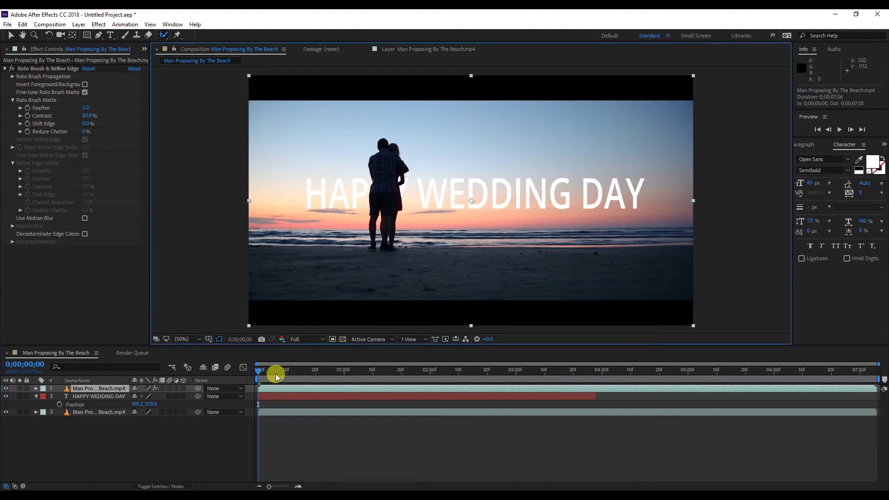
left_click(303, 341)
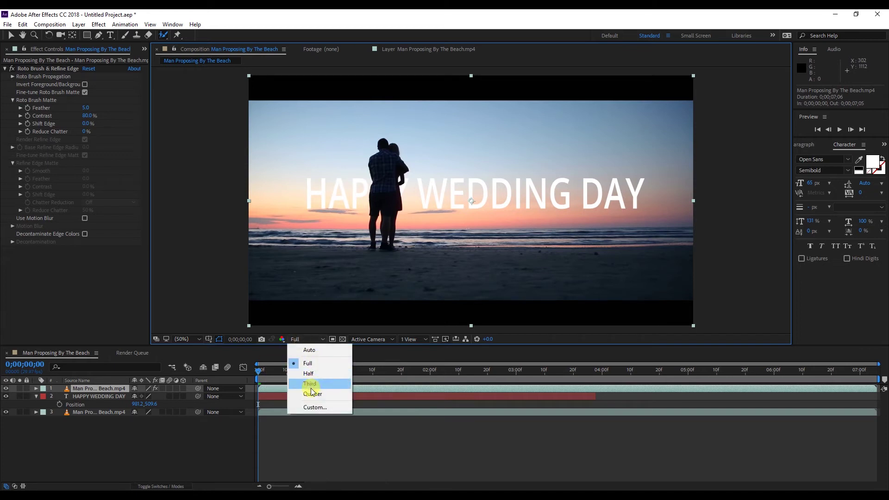
left_click(312, 395)
left_click(323, 340)
left_click(310, 363)
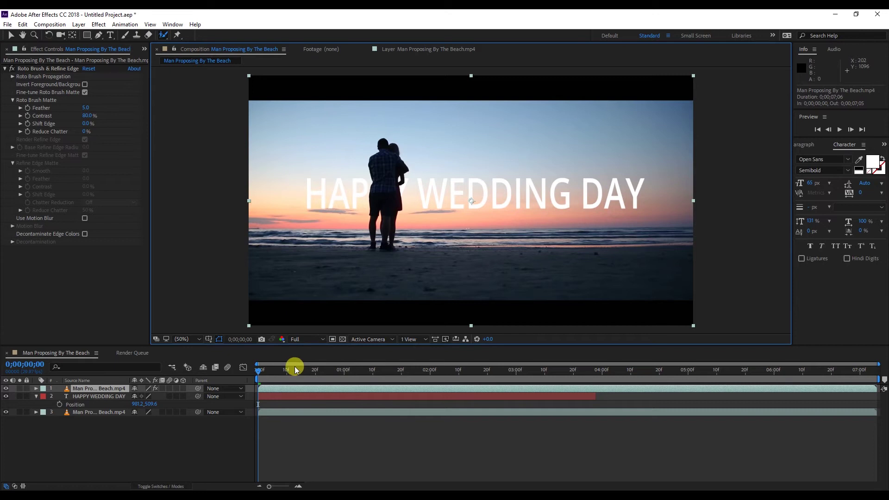
left_click(410, 49)
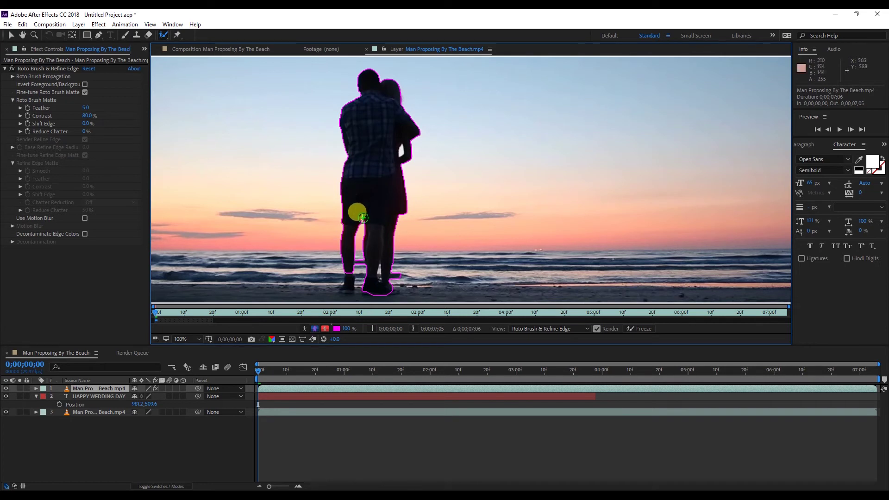
Add the man's feet to the couple's roto matte with a foreground Roto Brush stroke
left_click_drag(350, 277, 343, 283)
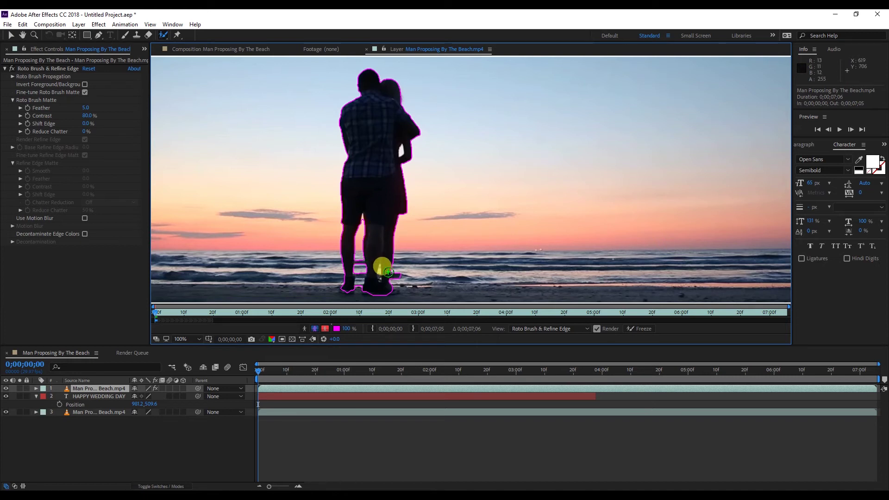
key("period")
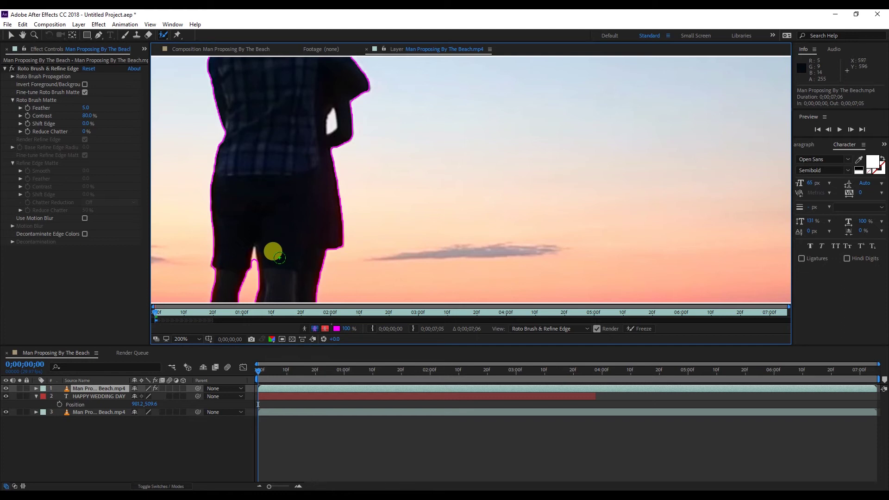
Subtract the background and bridge between the couple's legs from the roto matte
key("space")
left_click_drag(276, 267, 342, 158)
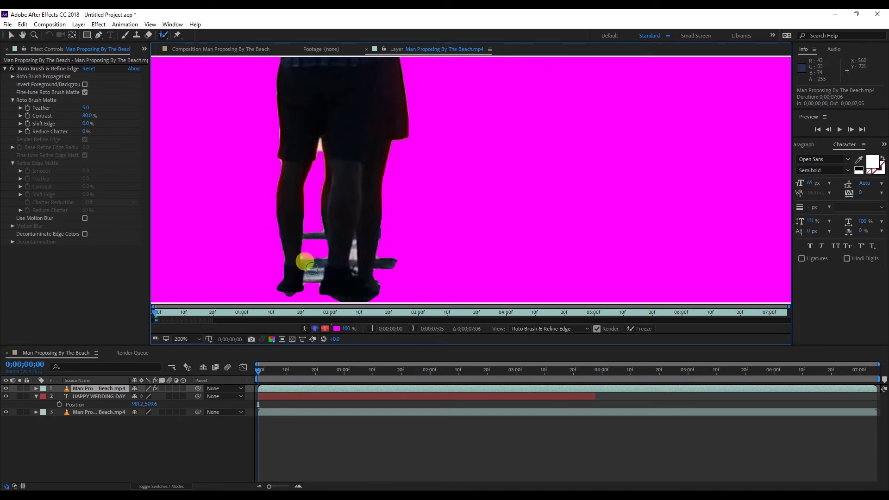
left_click_drag(306, 265, 314, 261)
left_click_drag(354, 93, 320, 156)
scroll(311, 160, "down", 2)
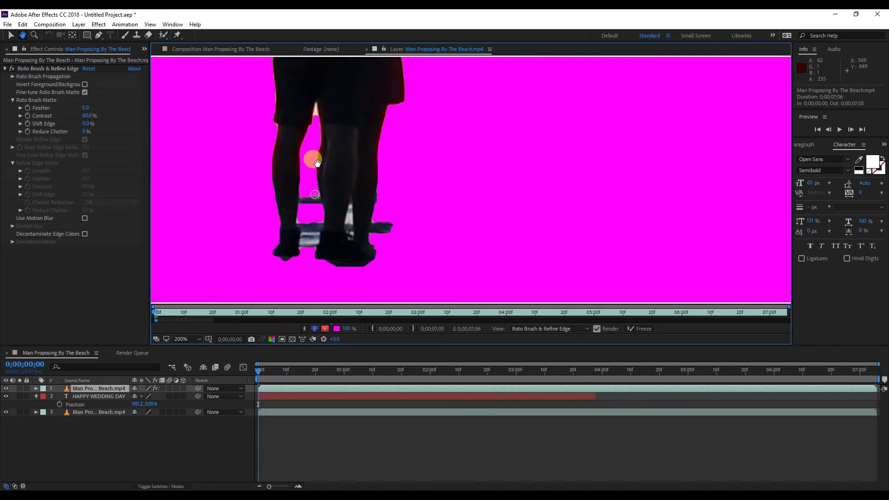
key("alt+w")
mouse_move(308, 219)
left_mouse_down()
mouse_move(301, 256)
mouse_move(294, 254)
left_mouse_up()
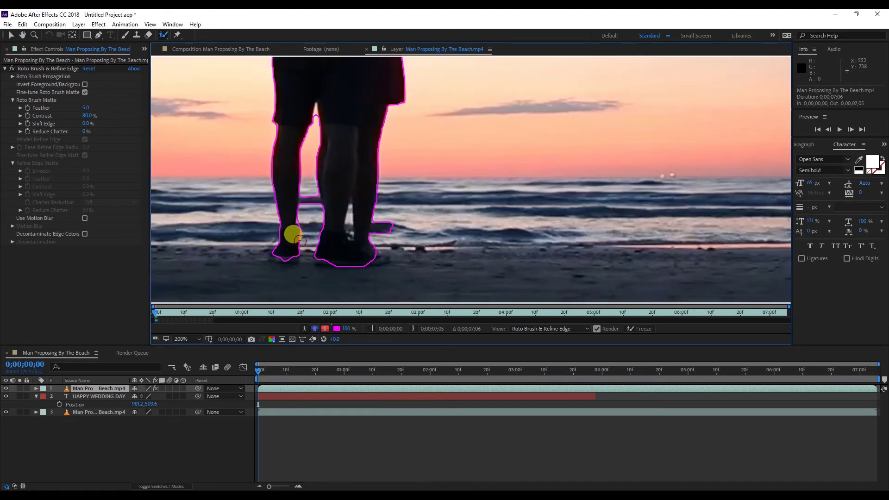
left_click_drag(306, 193, 298, 198)
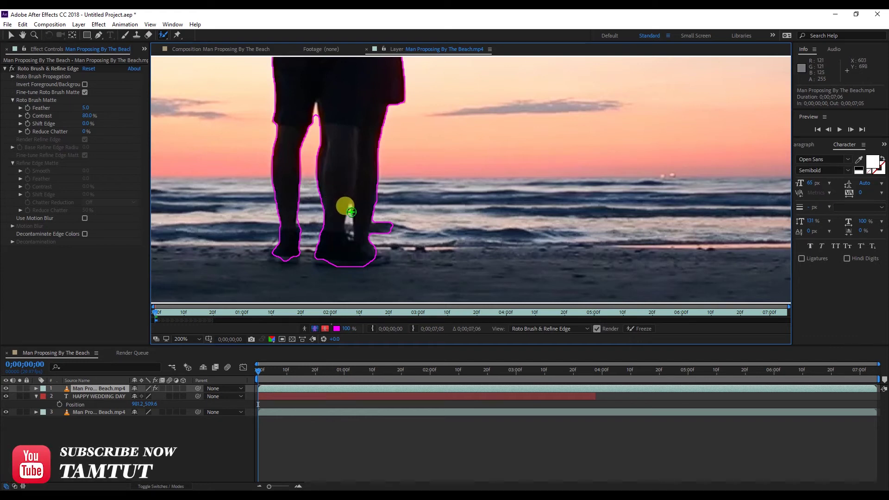
Refine the lower leg and foot with add and subtract strokes, removing the protrusion beside the foot
left_click_drag(351, 206, 348, 235)
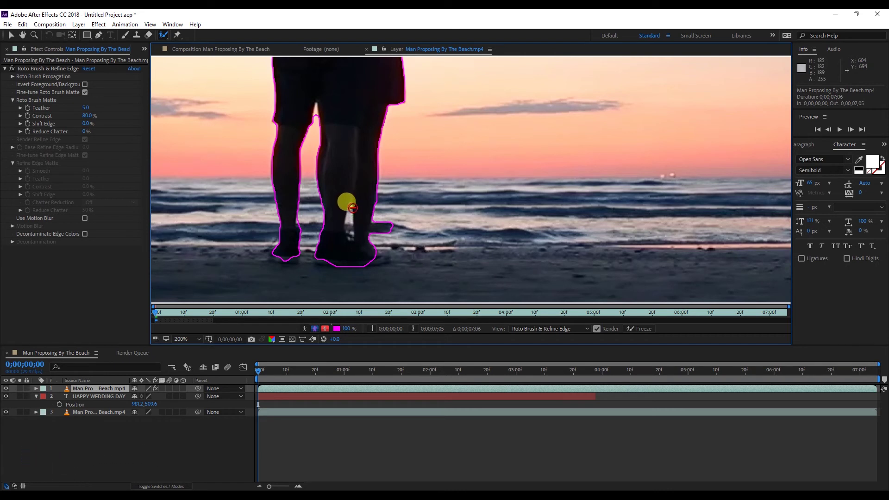
left_click_drag(352, 211, 354, 241)
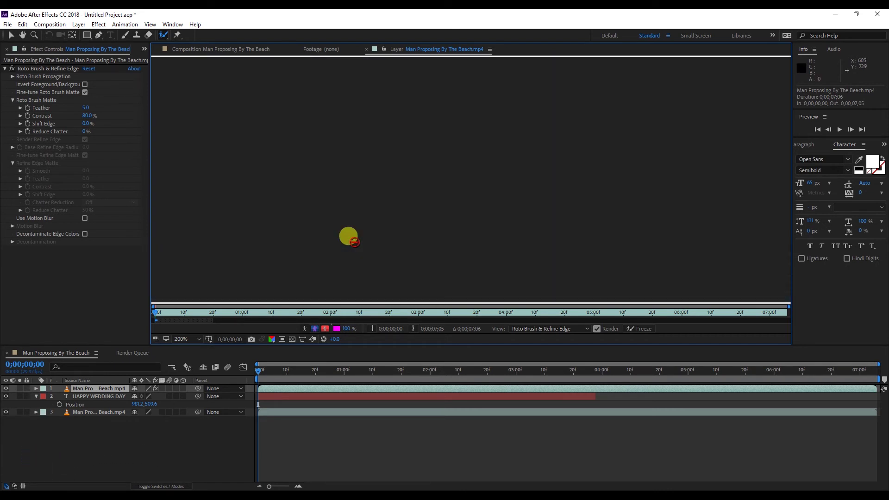
left_click_drag(343, 206, 343, 252)
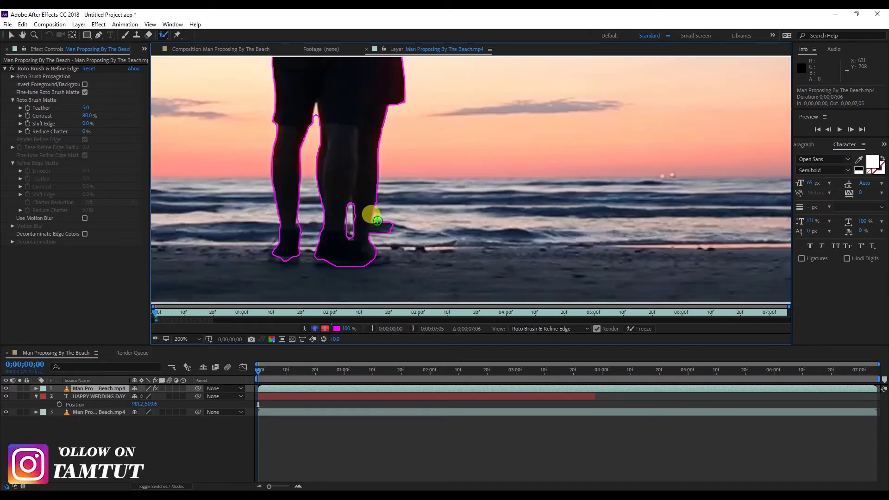
left_click_drag(378, 221, 376, 238)
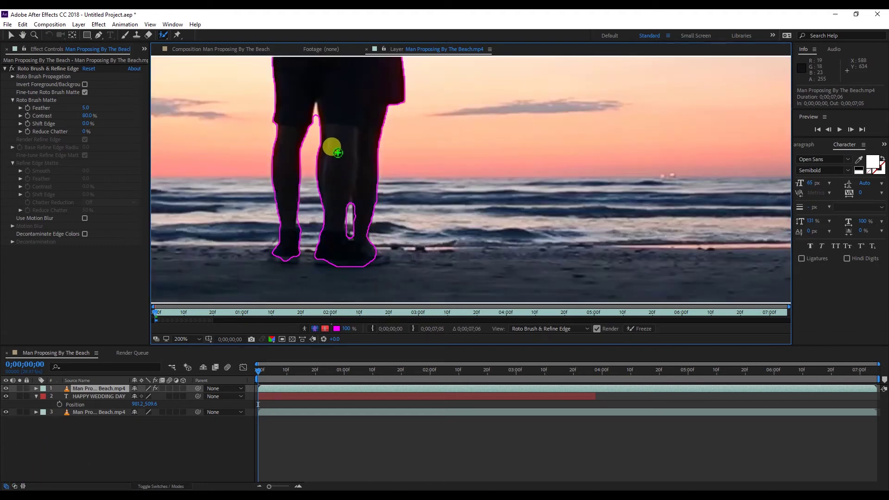
With the torso and shorts in view, cut the remaining leg gap out of the matte
key("space")
left_click_drag(324, 145, 308, 264)
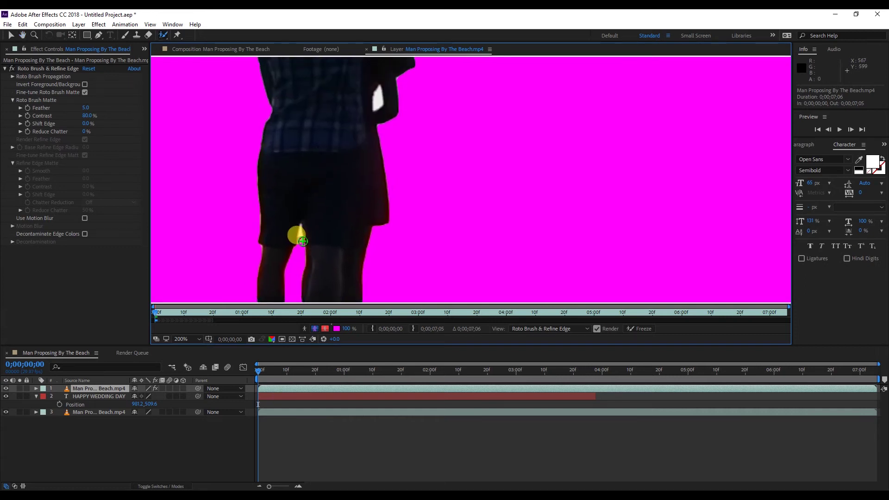
key("alt")
left_click_drag(303, 242, 300, 237)
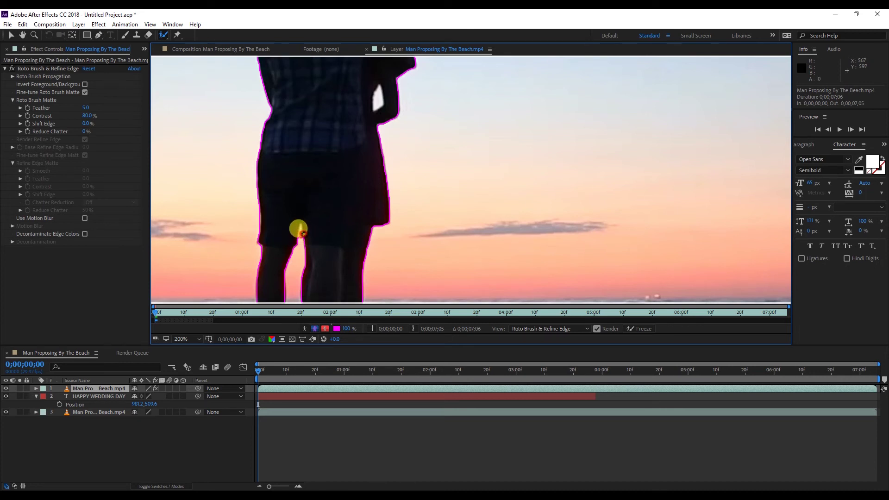
left_click_drag(300, 225, 303, 256)
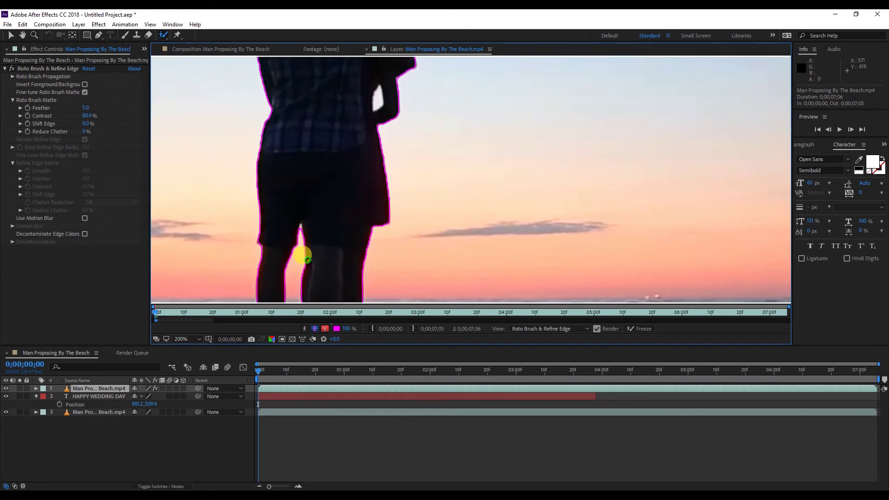
left_click_drag(304, 225, 303, 252)
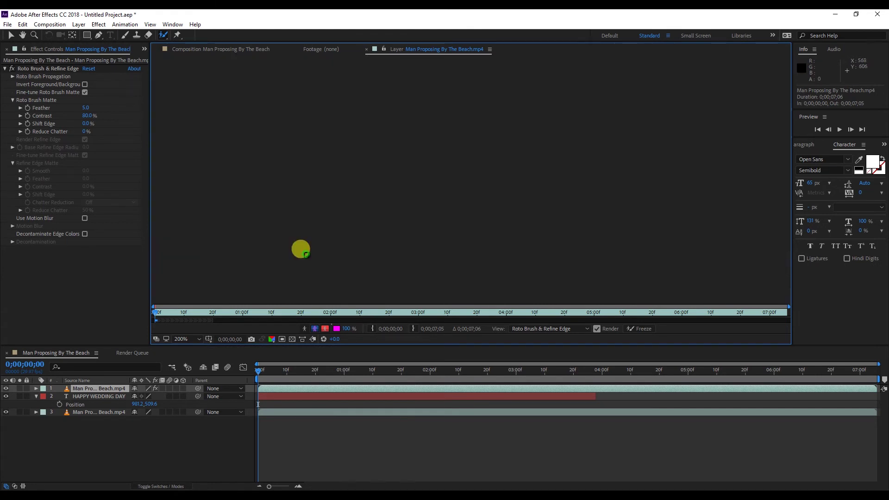
Check the matte as a magenta overlay, then remove the sky beside the woman's hand
left_click(356, 144)
key("alt+6")
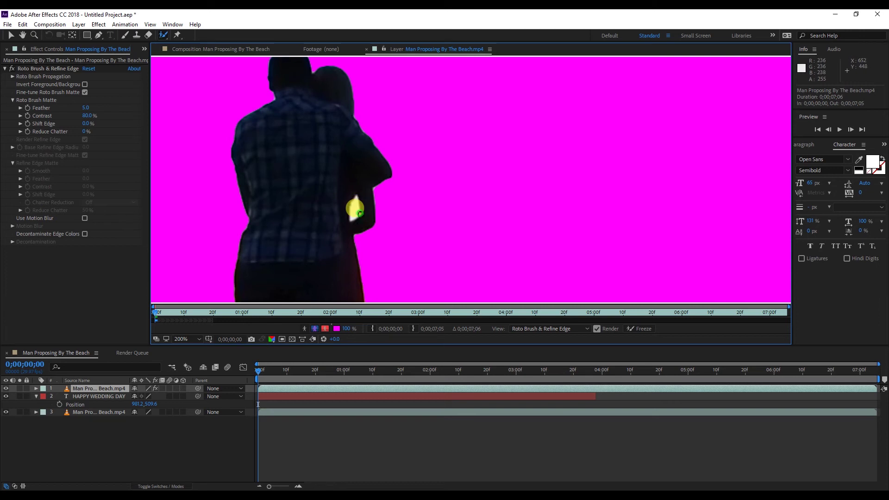
key("alt+5")
mouse_move(355, 218)
left_mouse_down()
mouse_move(358, 202)
mouse_move(359, 214)
left_mouse_up()
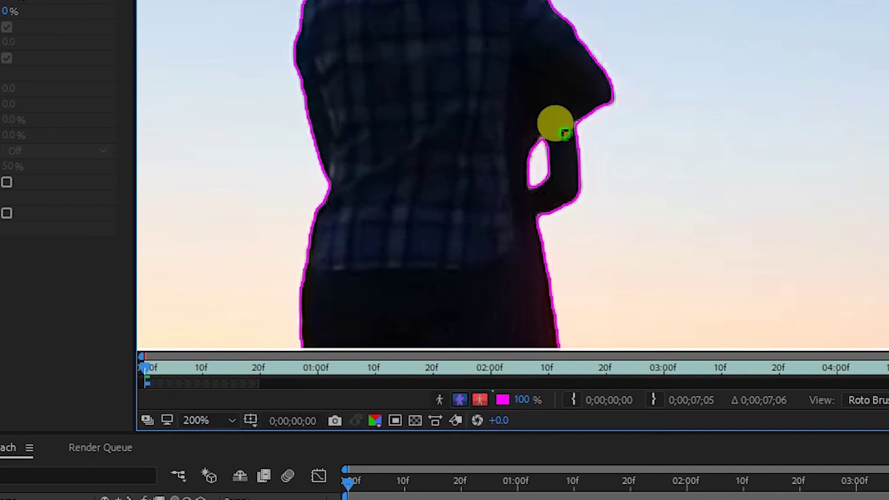
Step forward three frames with Page Down to propagate the roto matte
key("Page_Down")
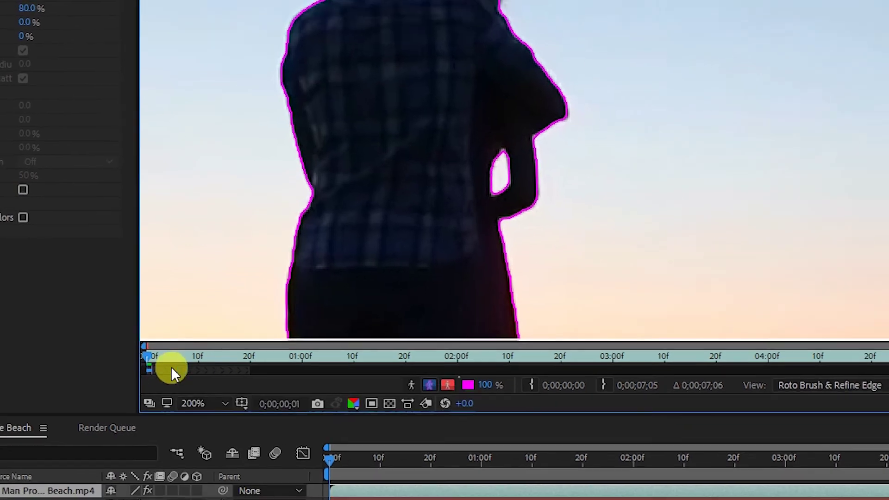
key("Page_Down")
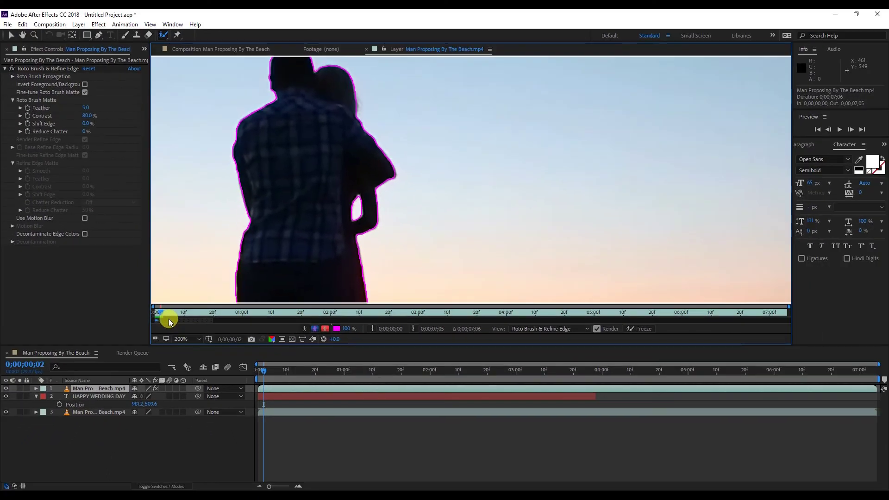
key("Page_Down")
key("Page_Down")
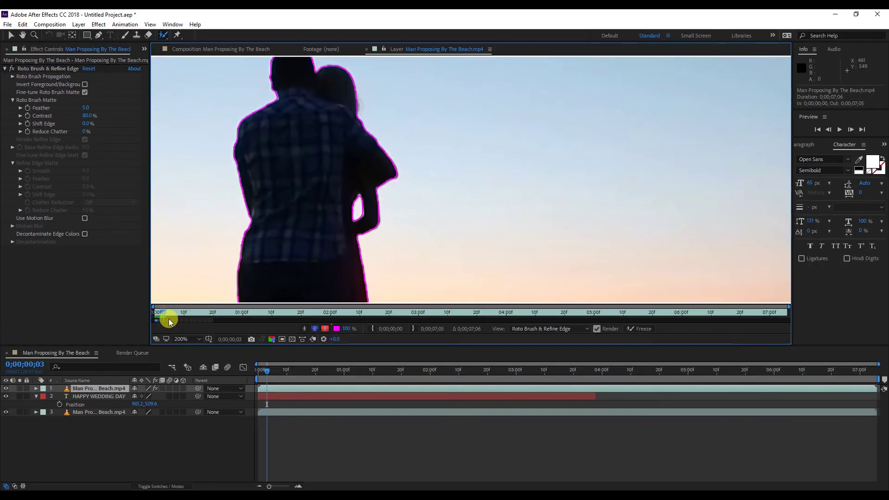
key("Page_Down")
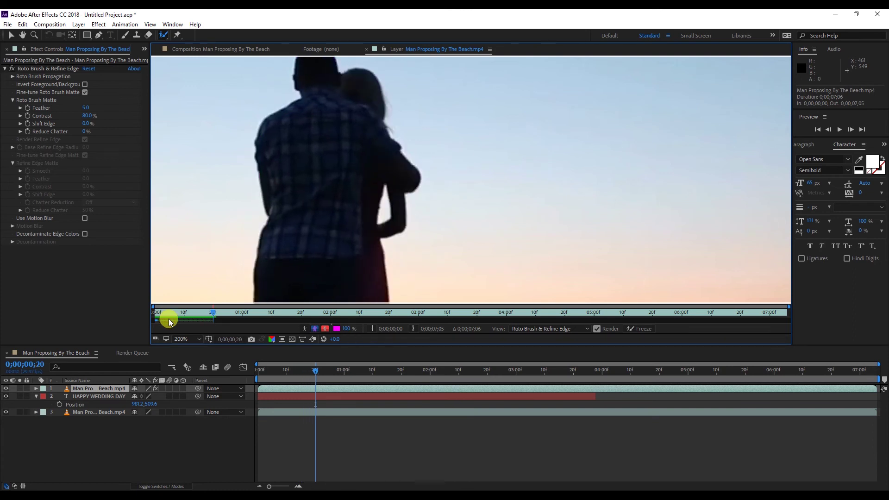
Paint the man's body and foot into the foreground matte
key("comma")
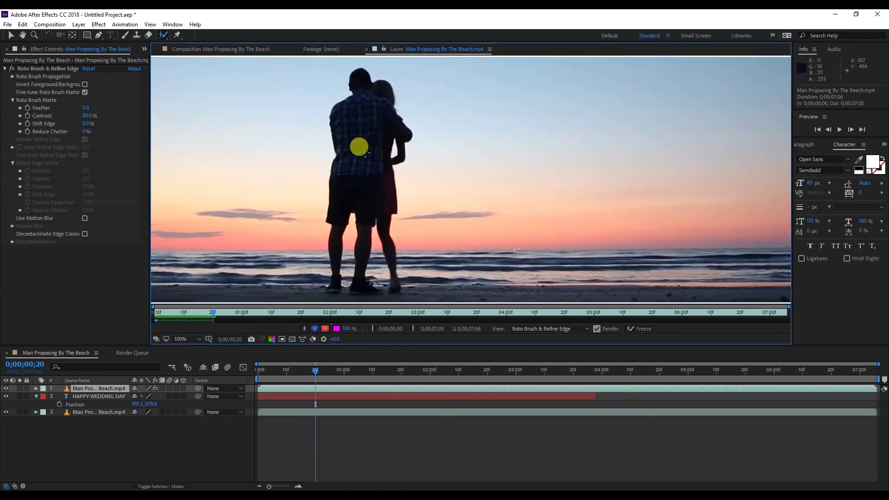
left_click_drag(354, 83, 355, 203)
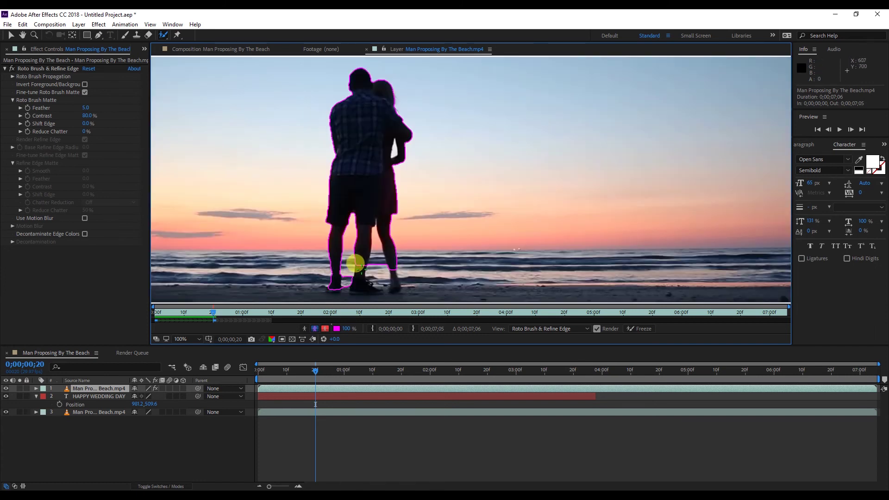
left_click_drag(353, 260, 343, 283)
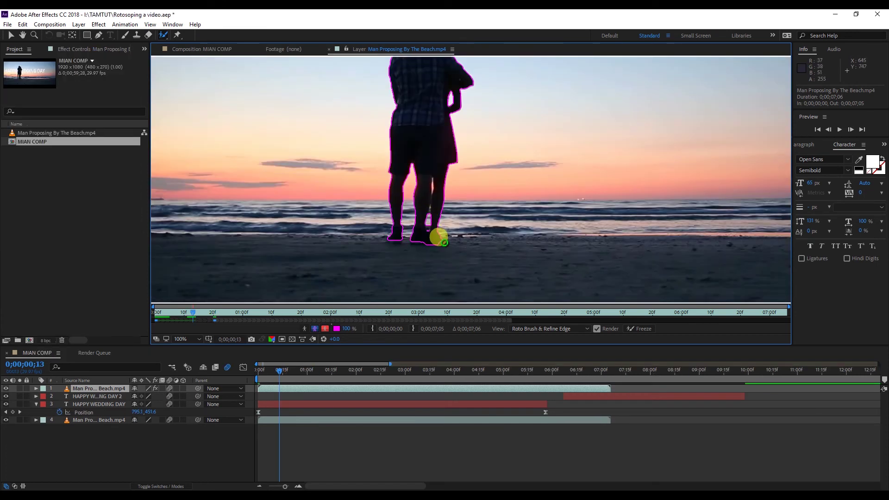
Replace the last stroke with a background stroke on the leg gap, then advance one frame
key("ctrl+z")
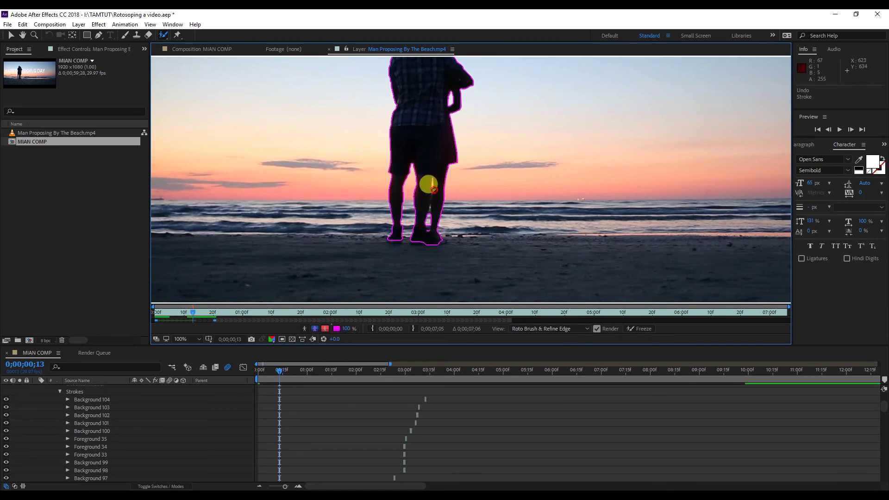
left_click_drag(430, 187, 428, 211)
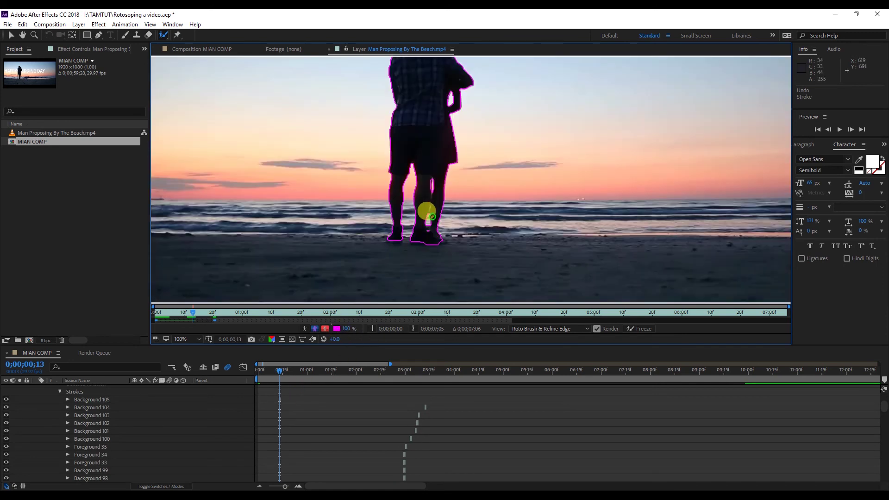
key("Page_Down")
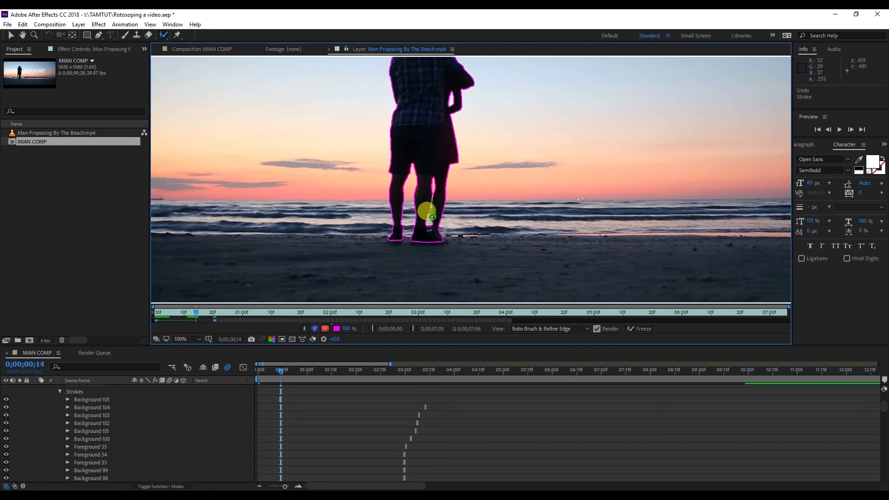
mouse_move(431, 216)
left_mouse_down()
mouse_move(435, 197)
mouse_move(432, 221)
left_mouse_up()
Retry the leg-gap background stroke at closer zoom and step forward to propagate the matte
key("ctrl+z")
left_click_drag(429, 191, 430, 210)
key("ctrl+z")
scroll(429, 193, "up", 2)
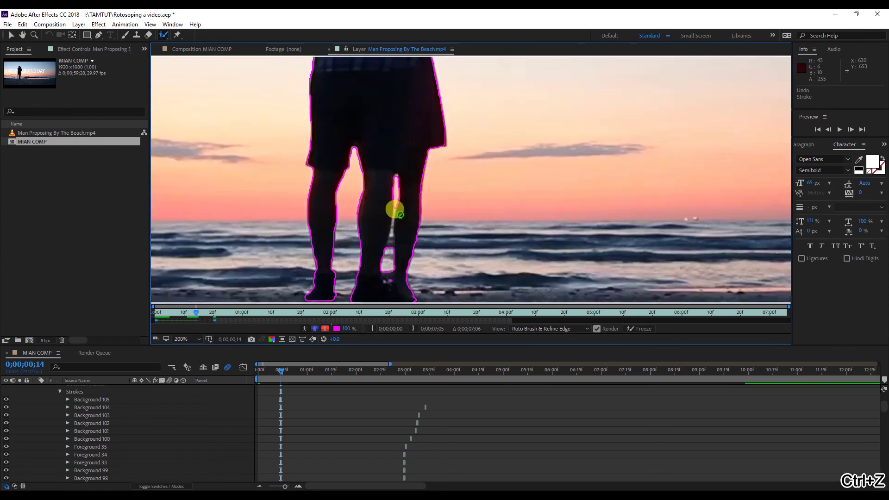
left_click_drag(398, 211, 392, 250)
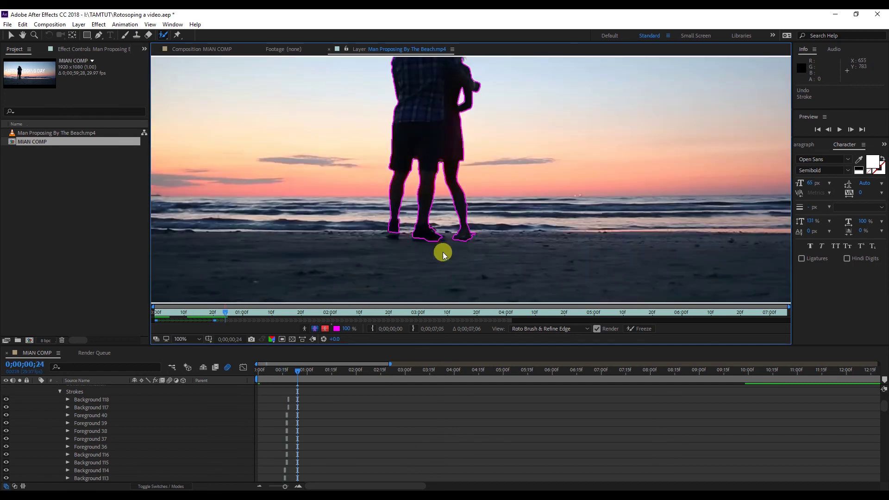
scroll(449, 185, "down", 2)
key("Page_Down")
key("Page_Down")
key("Page_Down")
key("Page_Down")
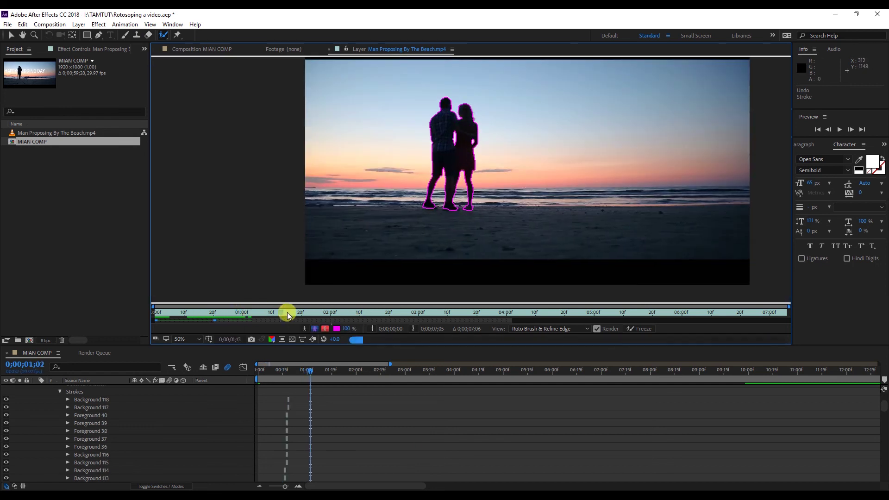
Move through frames 0;00;02;02 to 0;00;03;20, checking the matte up to the kneeling frame
left_click(376, 313)
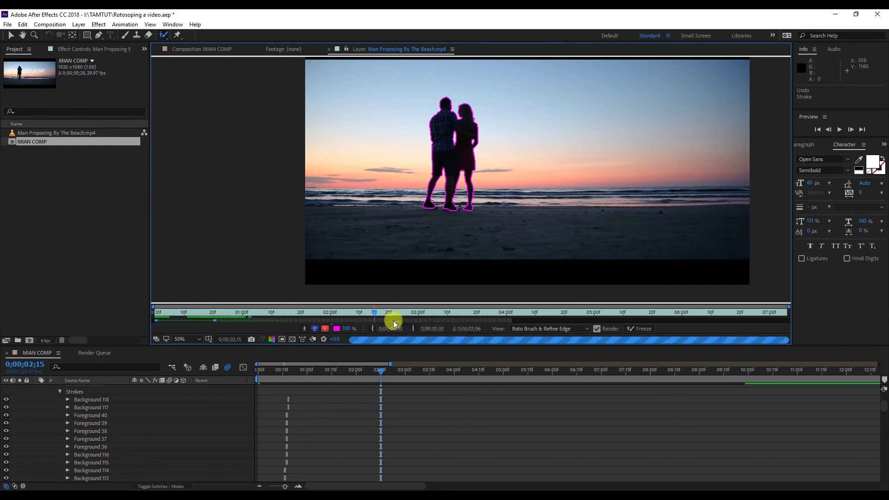
left_click(336, 314)
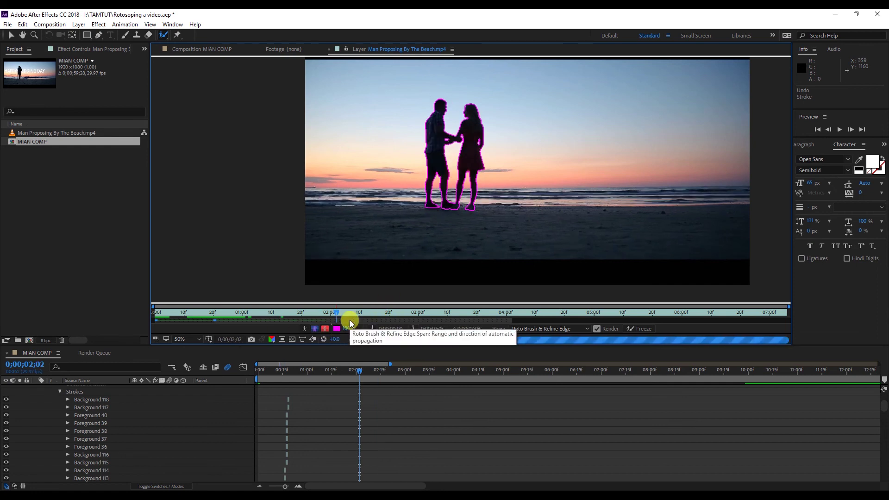
left_click(373, 315)
left_click_drag(373, 316, 476, 318)
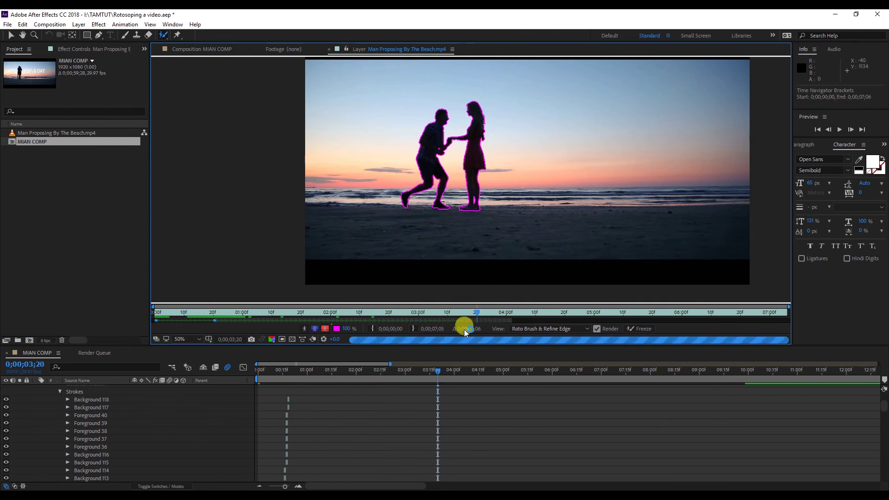
left_click(493, 314)
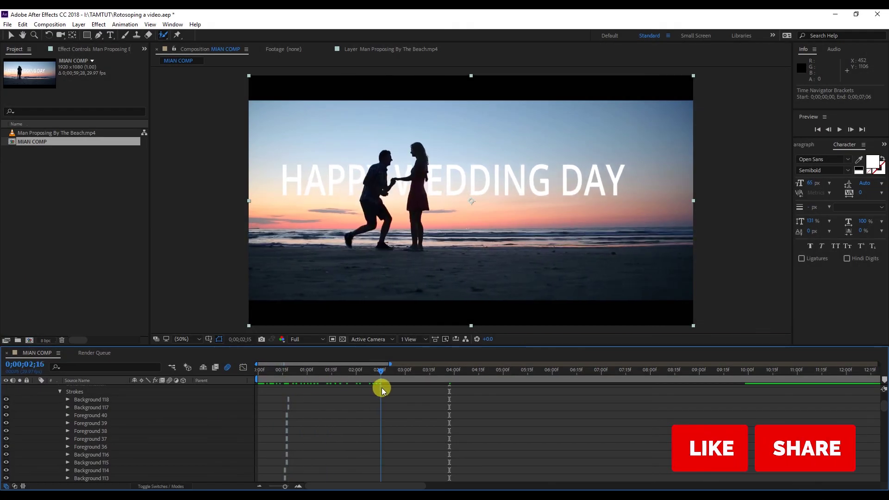
Set the preview to Quarter resolution, collapse the roto layer's properties, and start a preview
left_click(306, 340)
left_click(306, 339)
left_click(306, 393)
scroll(130, 411, "up", 10)
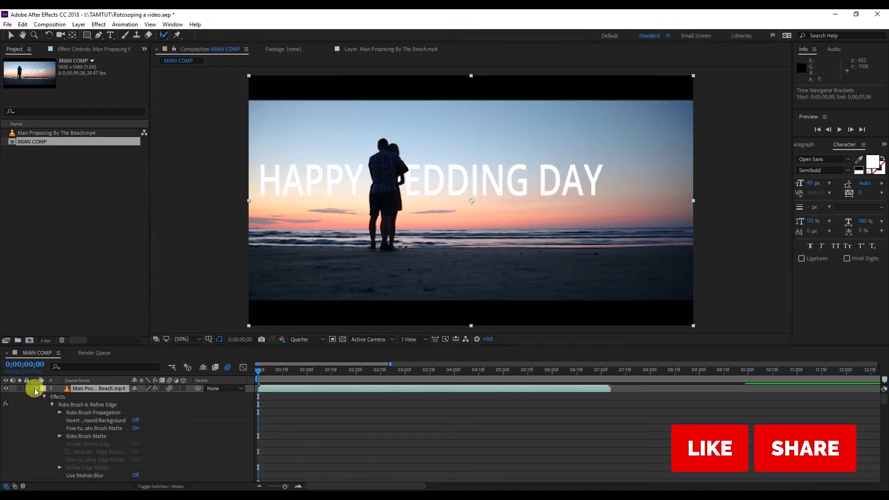
left_click(36, 389)
key("space")
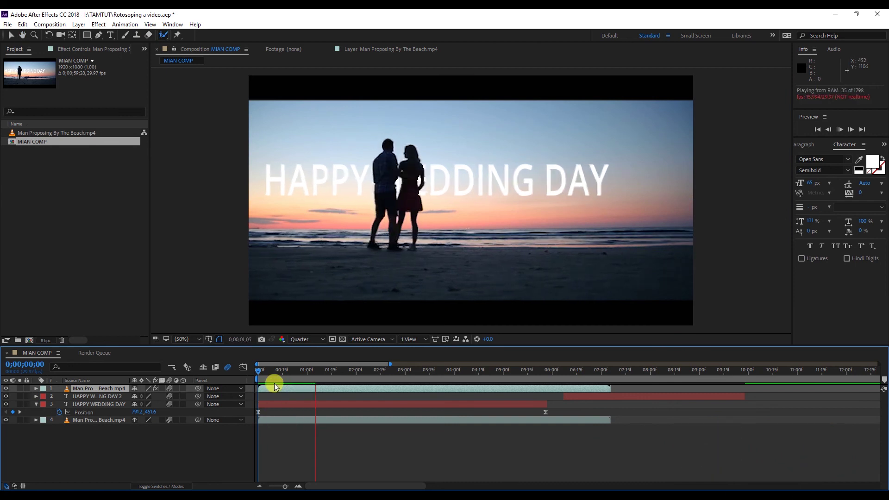
Switch the preview to Half resolution and scrub between the start and 0;00;02;26
left_click(306, 339)
left_click(307, 372)
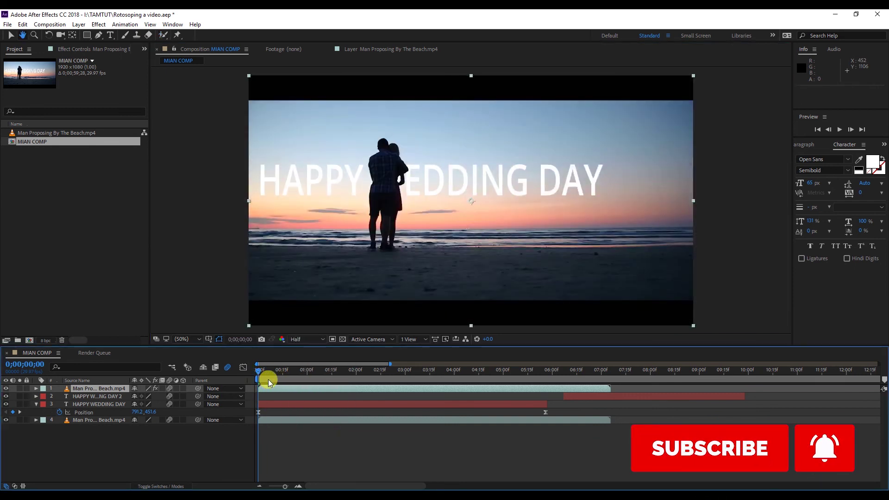
left_click(282, 370)
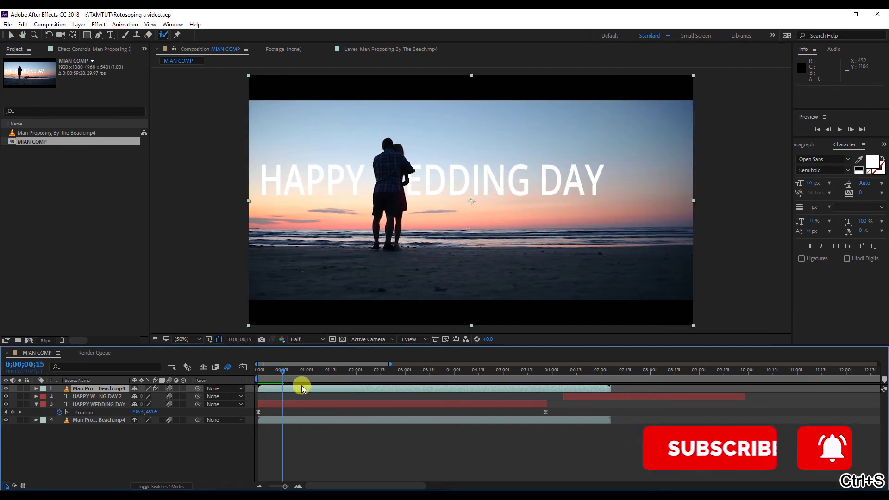
left_click_drag(283, 374, 260, 376)
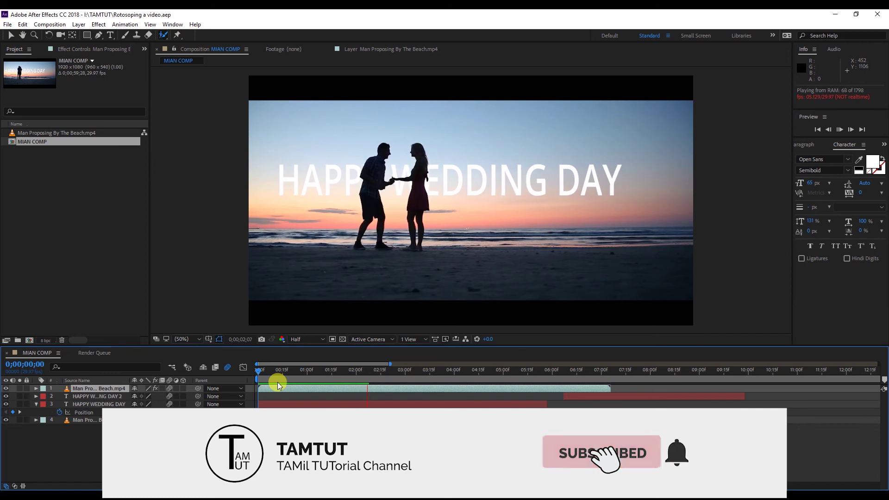
left_click(400, 374)
left_click_drag(400, 373, 319, 380)
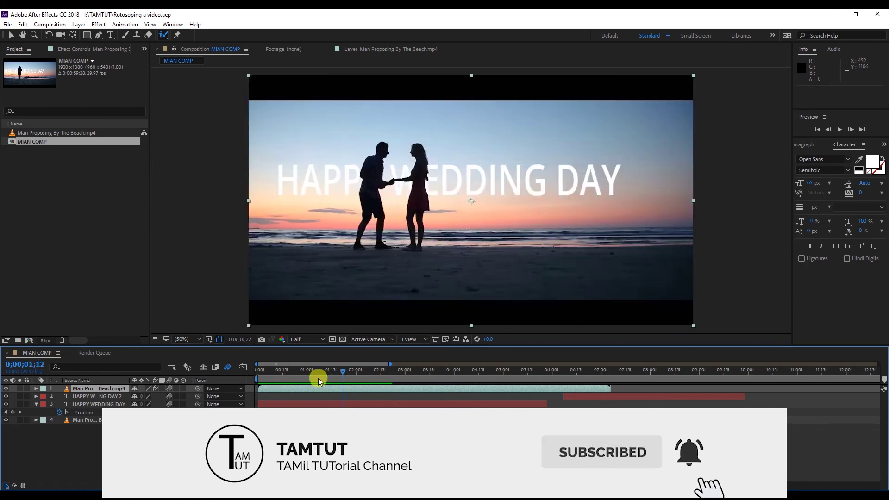
left_click_drag(411, 393, 259, 392)
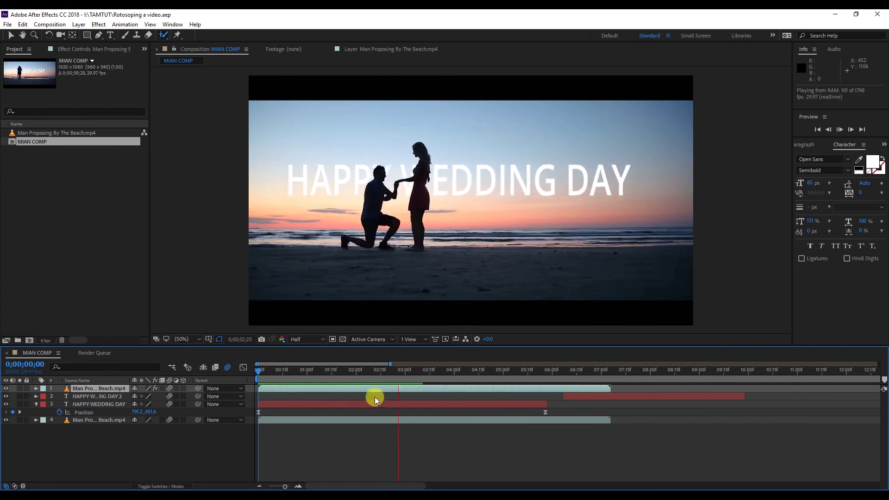